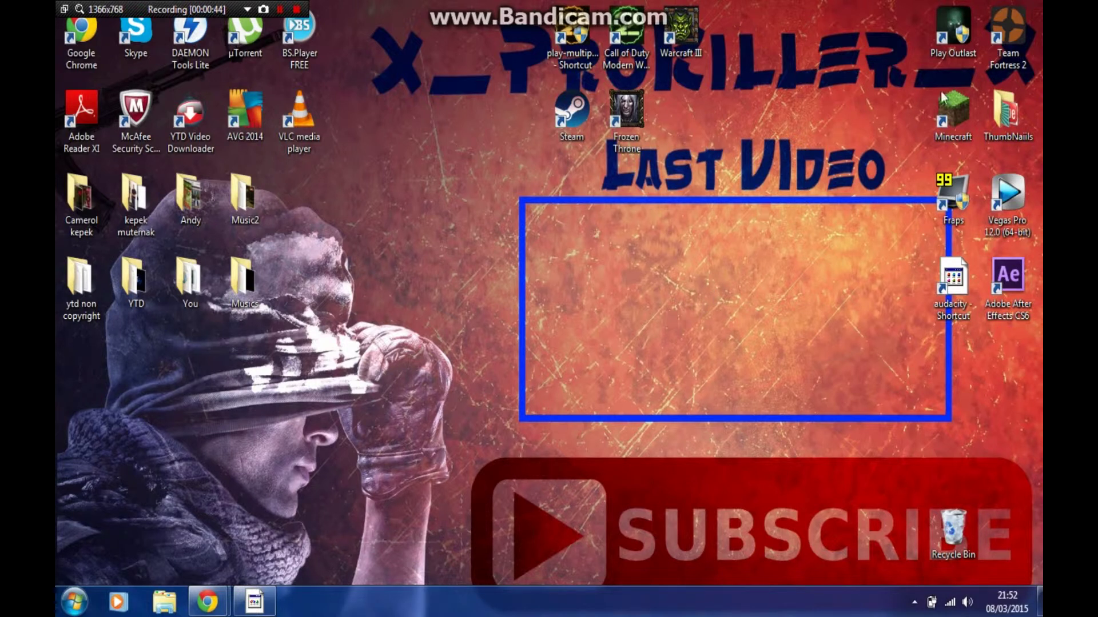
# Step: Launch paint.net from the Start menu search
pyautogui.click(953, 117)
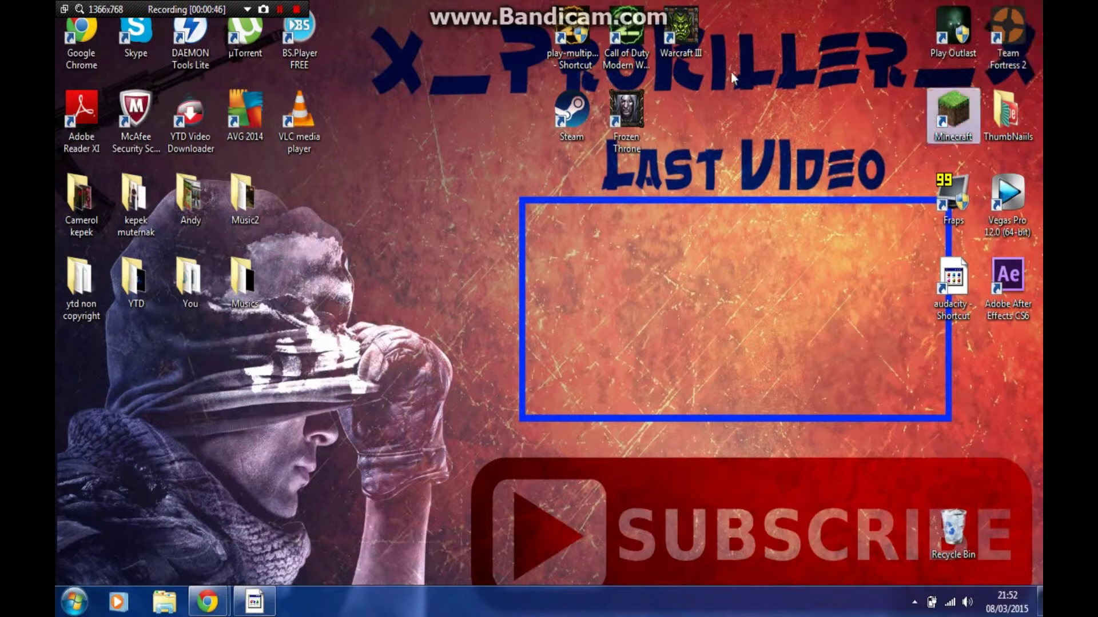
pyautogui.click(691, 264)
pyautogui.click(75, 601)
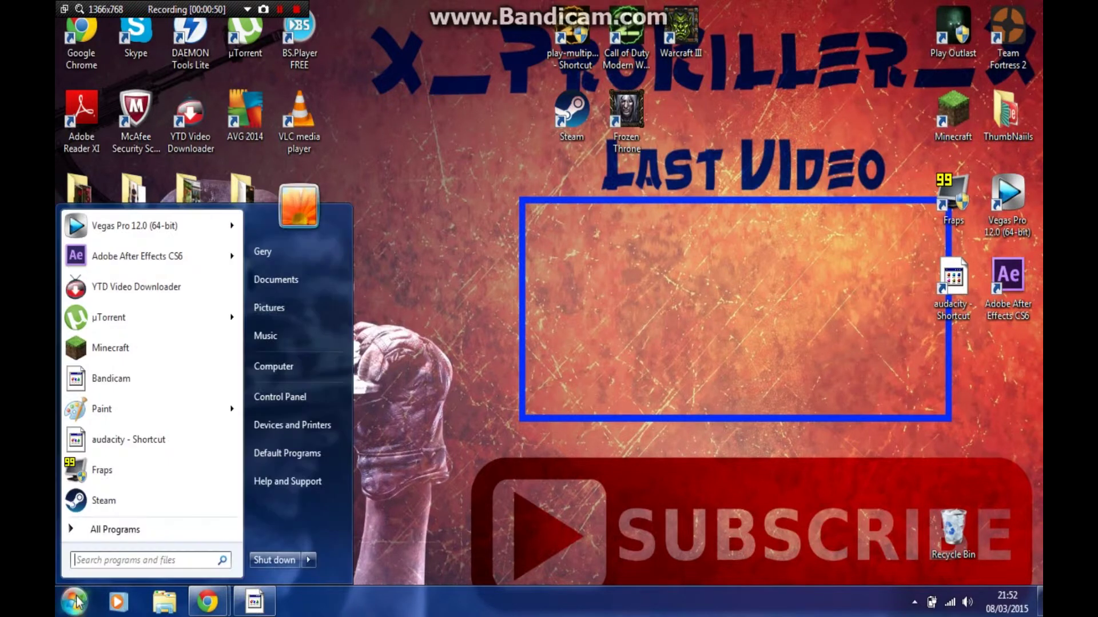
pyautogui.write('paint.mnn')
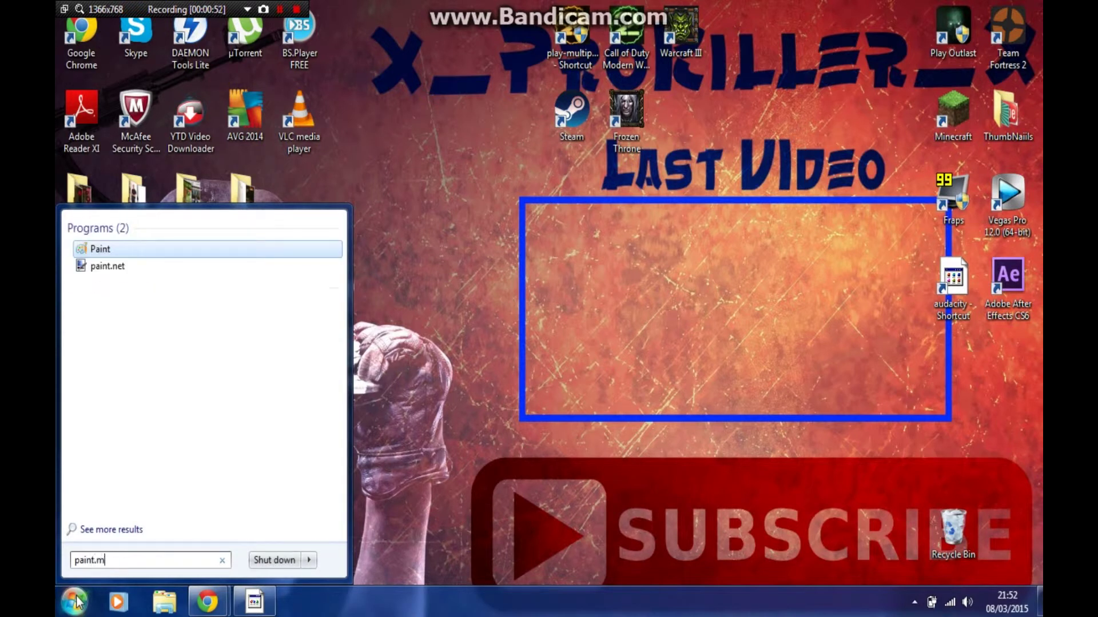
pyautogui.press('BackSpace')
pyautogui.press('BackSpace')
pyautogui.press('BackSpace')
pyautogui.write('net')
pyautogui.press('Return')
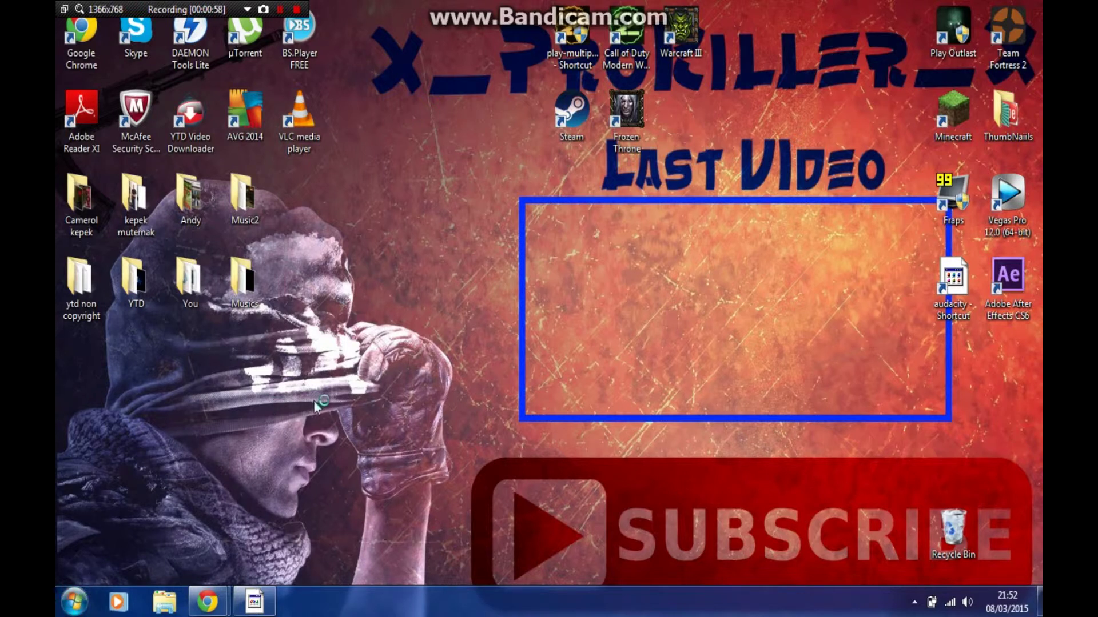
# Step: Open the ThumbNails folder and preview the maxresdefault (1) and space wallpaper images
pyautogui.doubleClick(1025, 141)
pyautogui.scroll(-1, 629, 343)
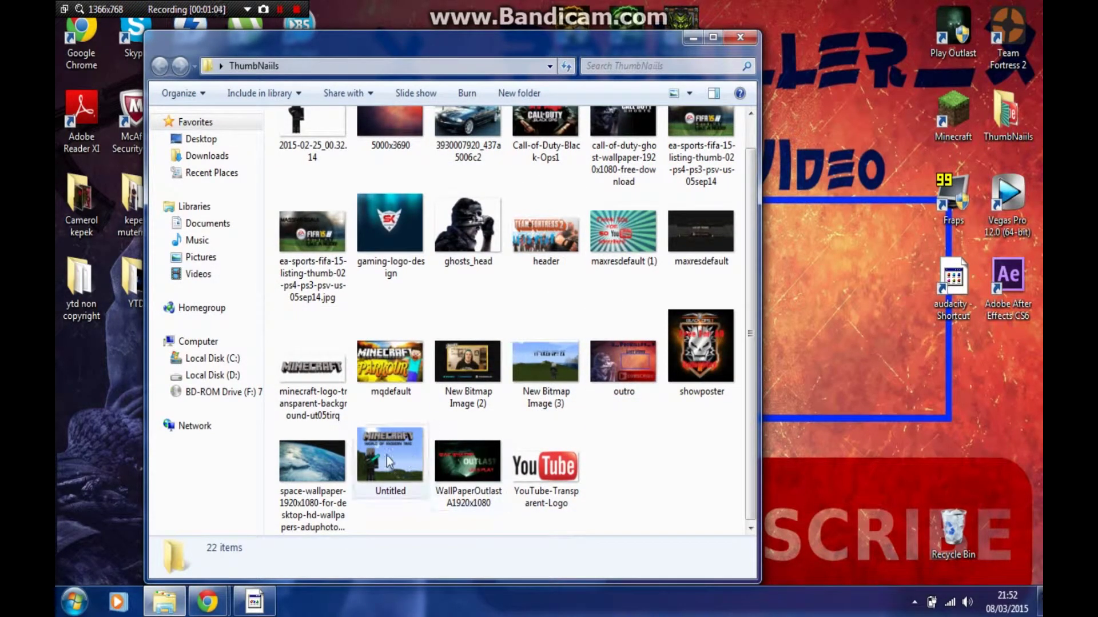
pyautogui.doubleClick(657, 260)
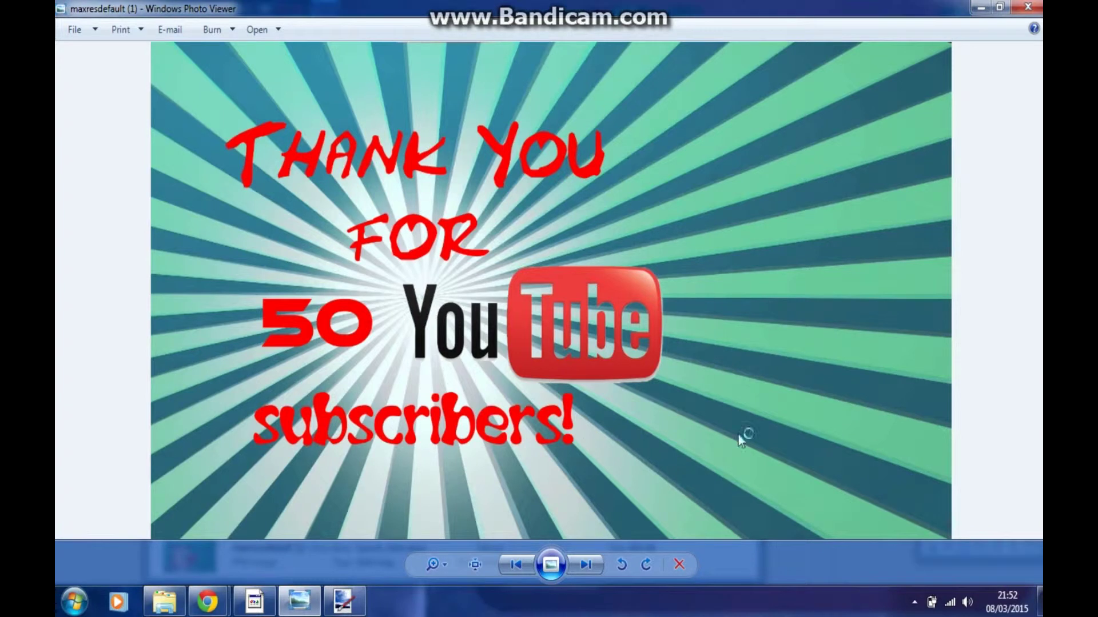
pyautogui.click(1034, 8)
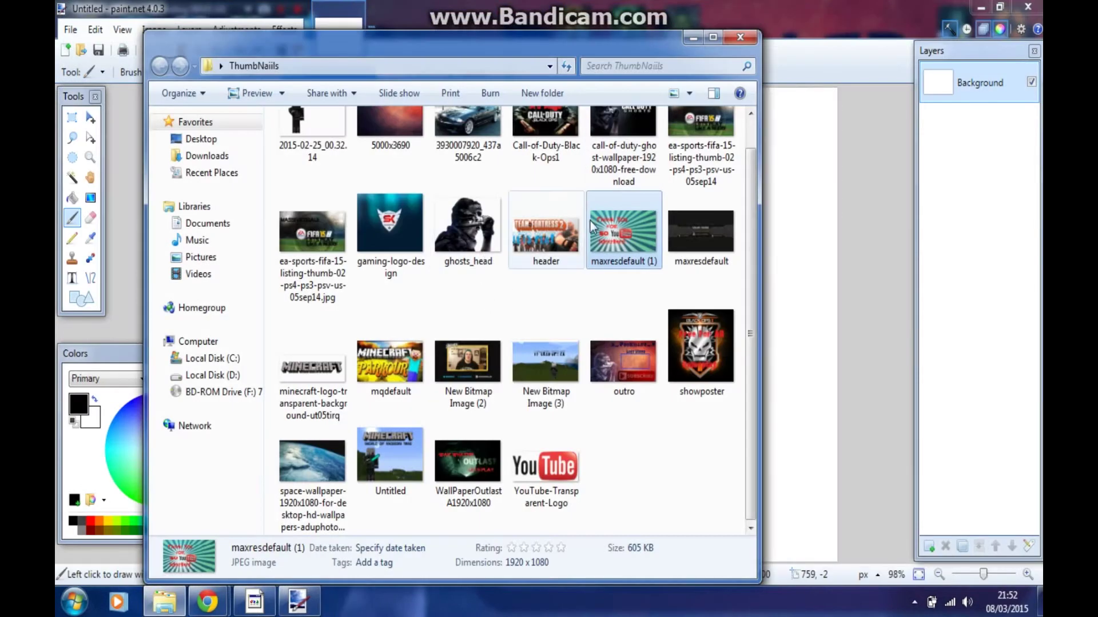
pyautogui.scroll(-1, 575, 293)
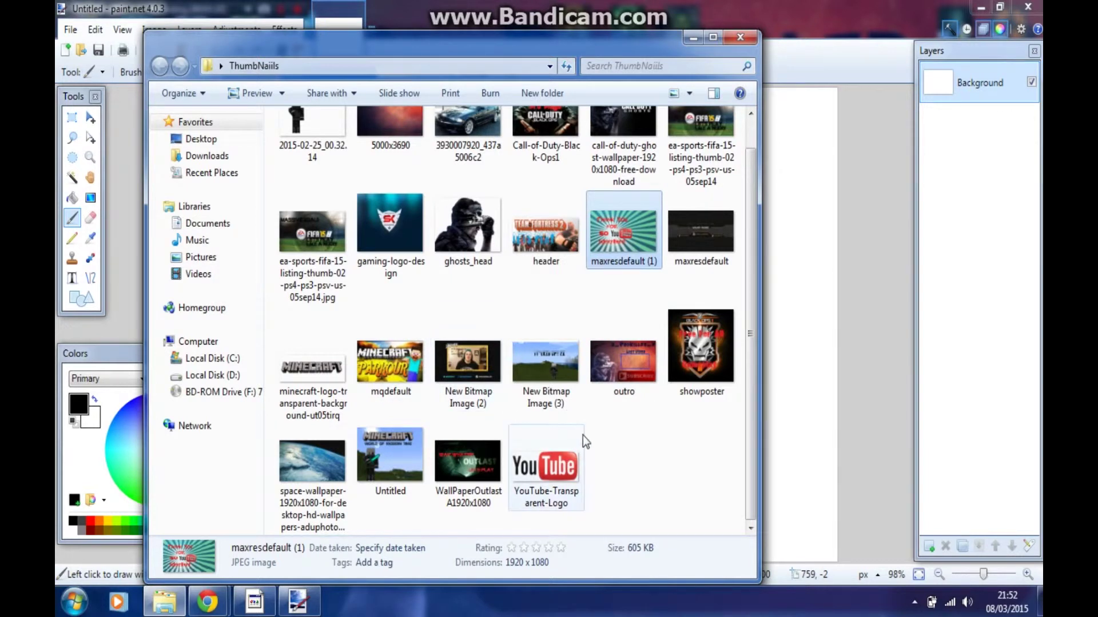
pyautogui.click(465, 352)
pyautogui.doubleClick(330, 452)
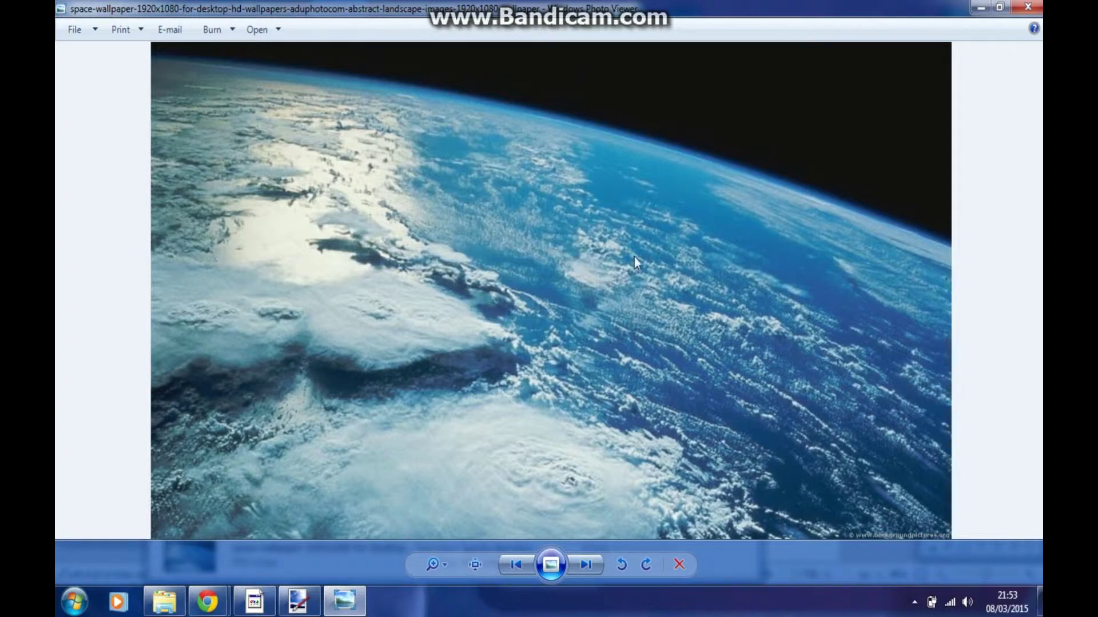
pyautogui.click(1027, 6)
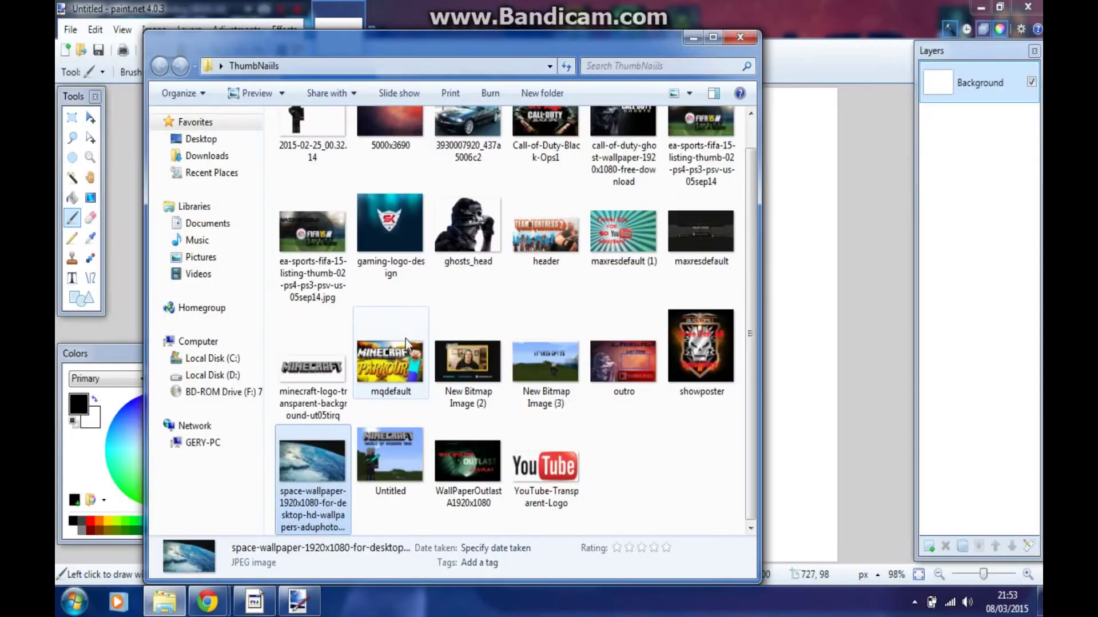
pyautogui.scroll(1, 572, 297)
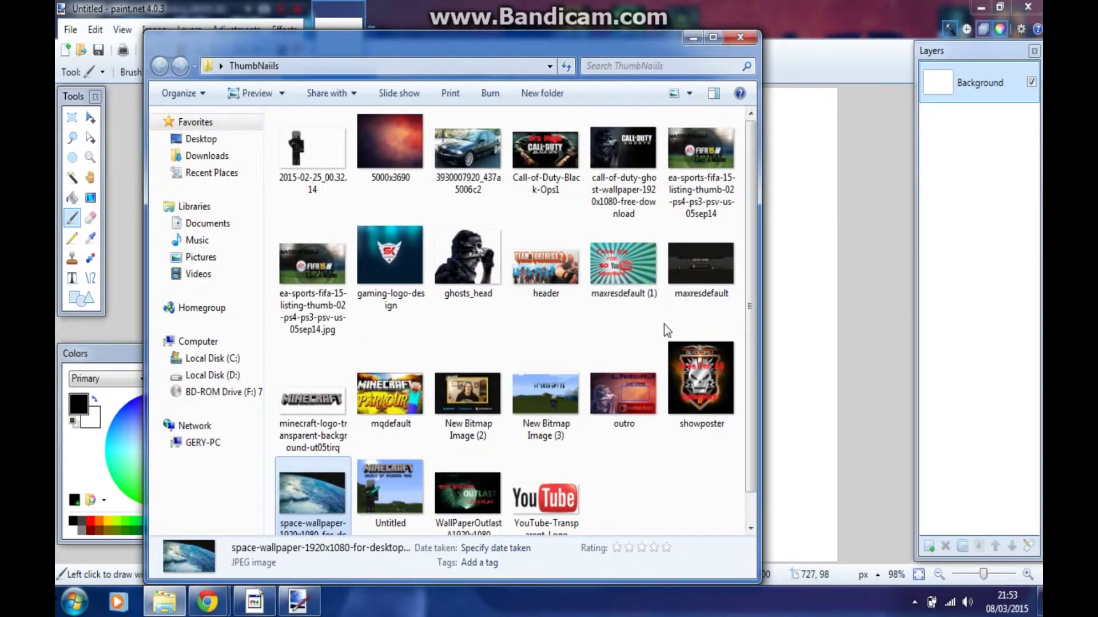
pyautogui.scroll(-1, 666, 327)
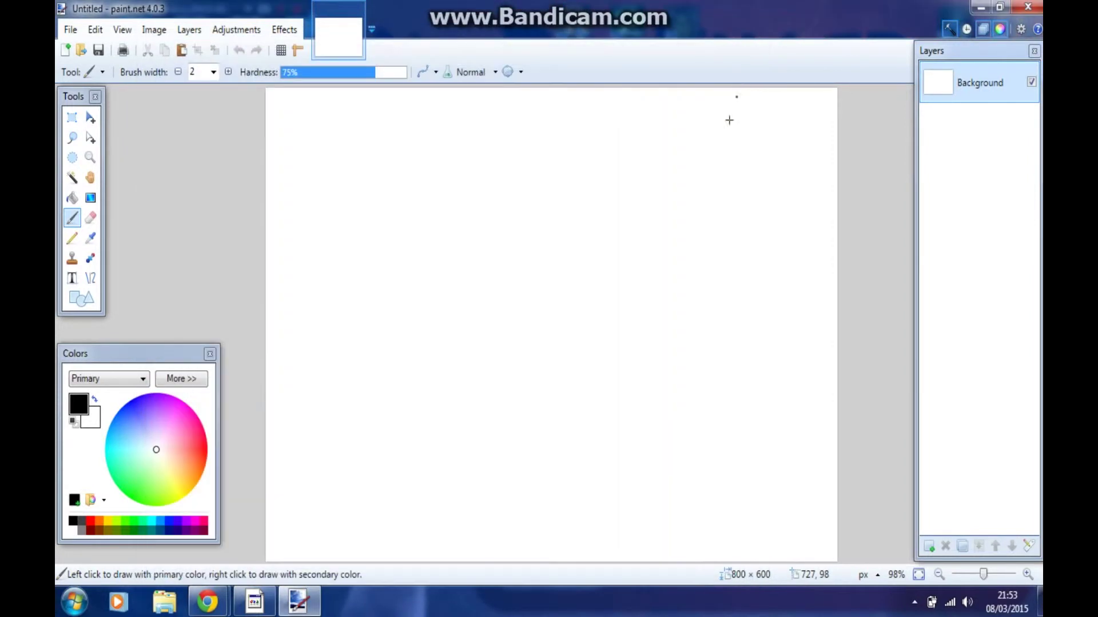
# Step: Close the ThumbNails window, then undo a test stroke and remove an added layer, leaving only Background
pyautogui.click(740, 37)
pyautogui.moveTo(556, 206); pyautogui.dragTo(481, 331)
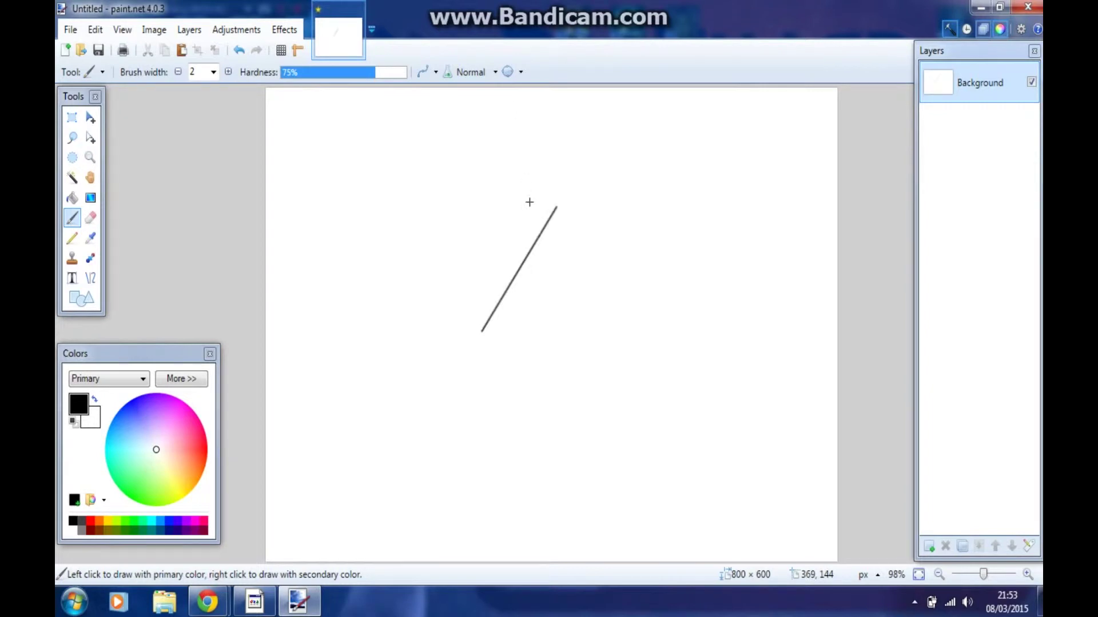
pyautogui.hotkey('ctrl', 'z')
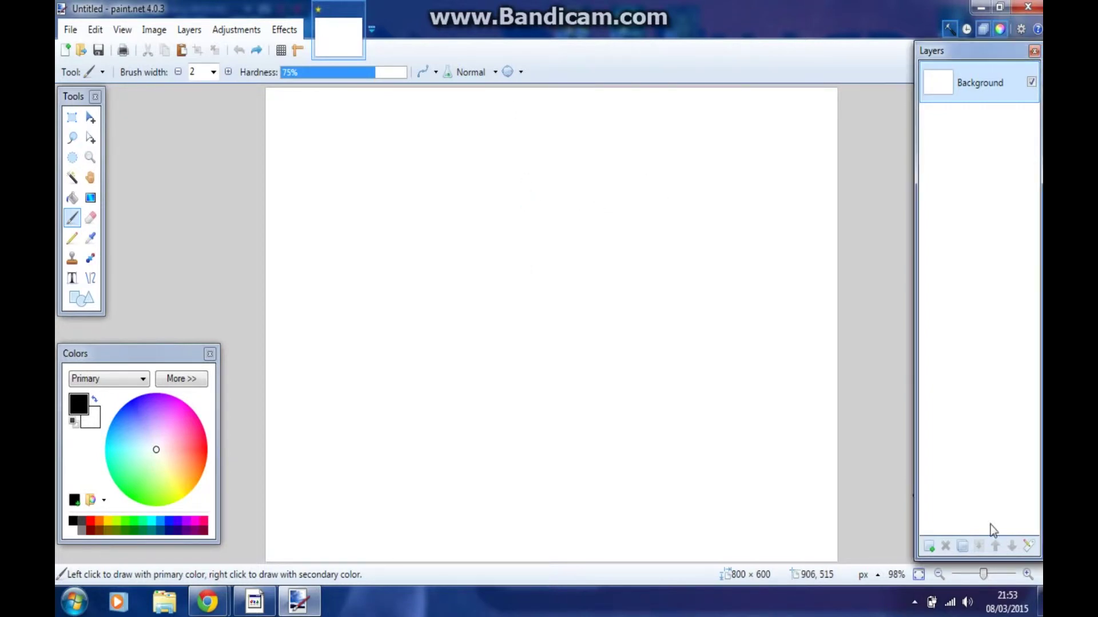
pyautogui.click(929, 546)
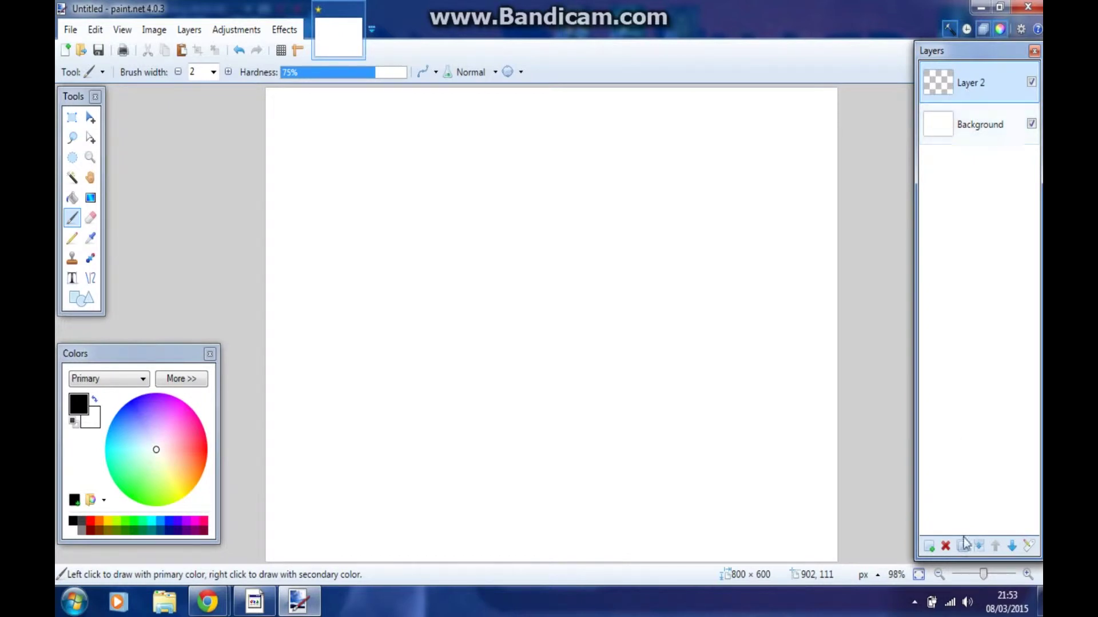
pyautogui.click(946, 547)
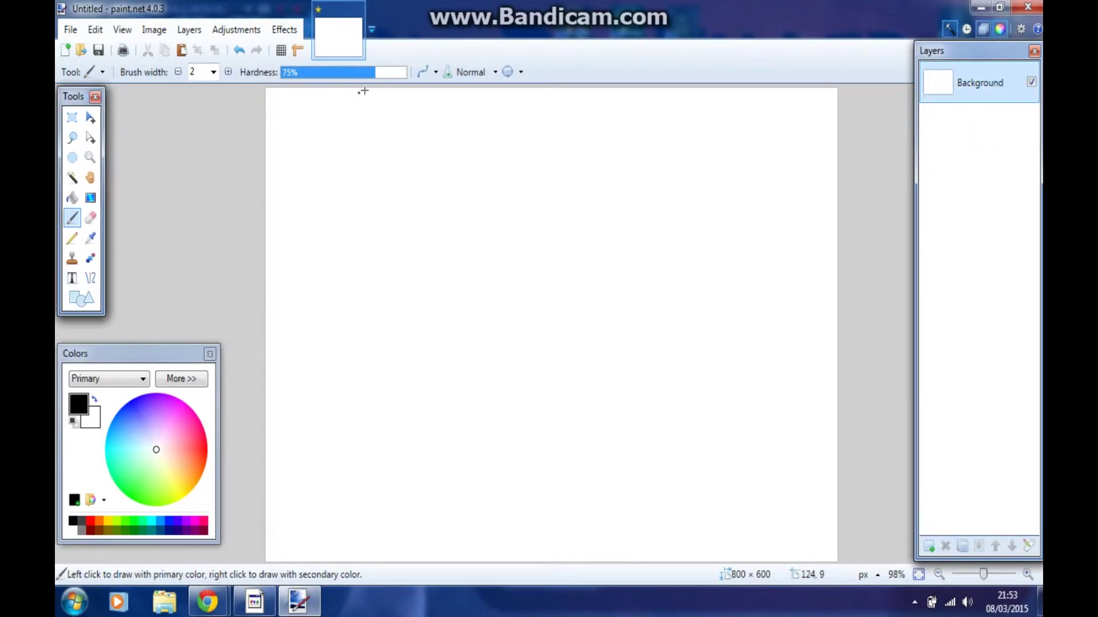
# Step: Search Google Images for 'thumbnail background' and scroll through the results
pyautogui.moveTo(207, 601)
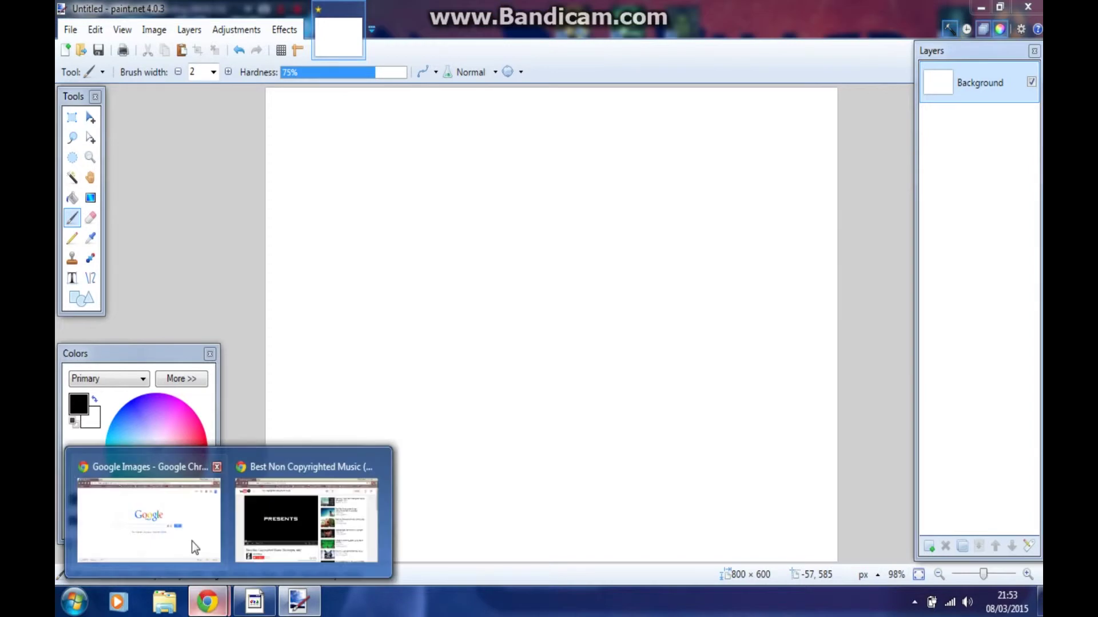
pyautogui.click(193, 543)
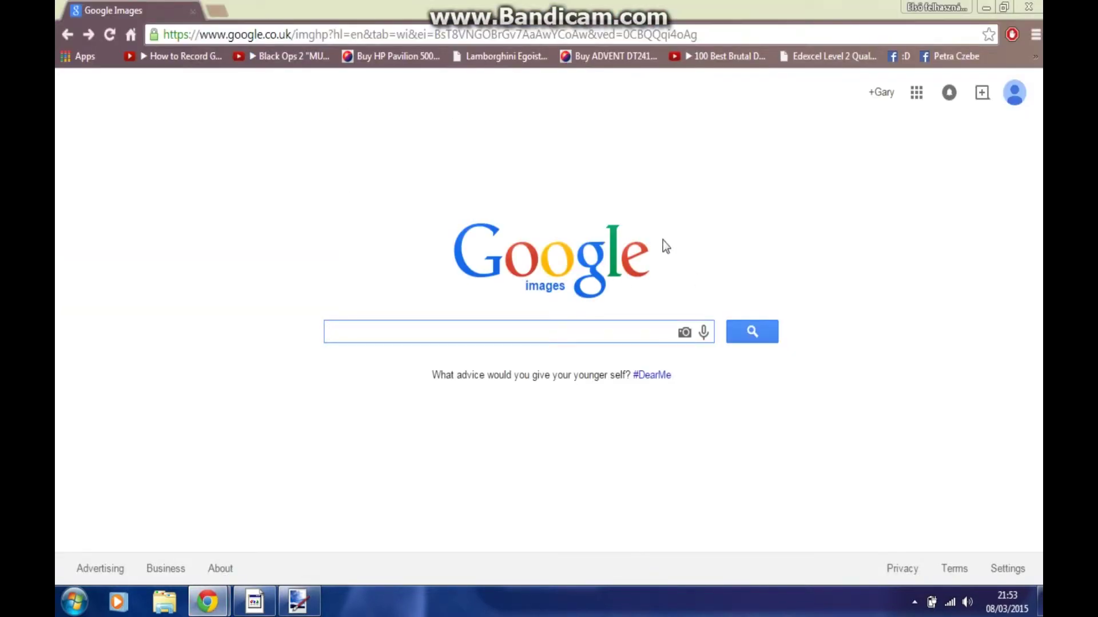
pyautogui.write('Thumbnail template')
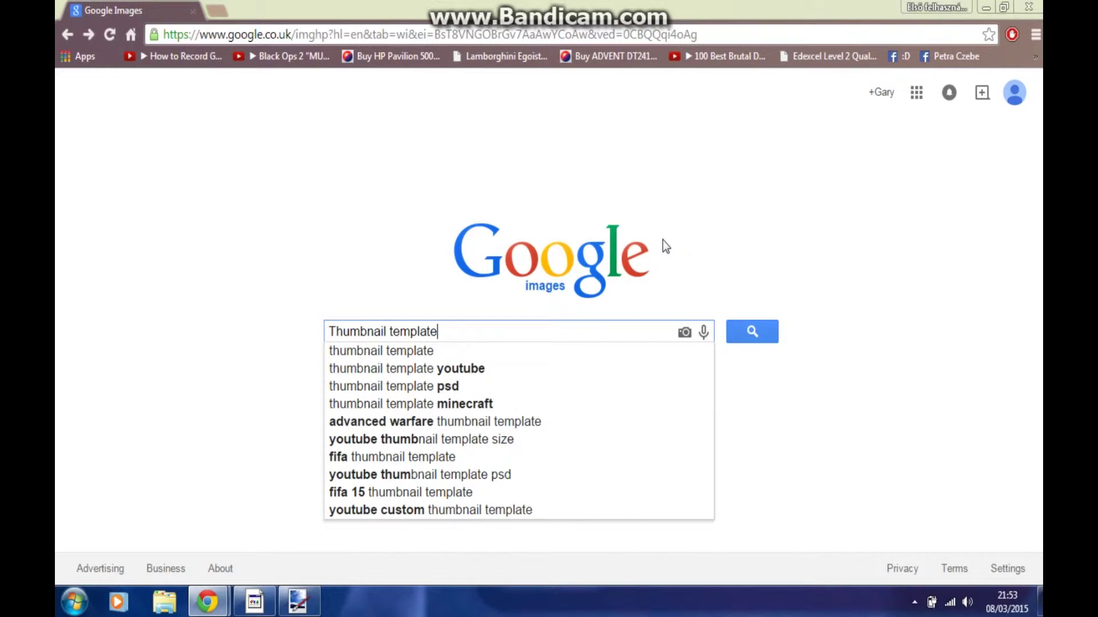
pyautogui.press('BackSpace')
pyautogui.press('BackSpace')
pyautogui.press('BackSpace')
pyautogui.press('BackSpace')
pyautogui.press('BackSpace')
pyautogui.press('BackSpace')
pyautogui.press('BackSpace')
pyautogui.press('BackSpace')
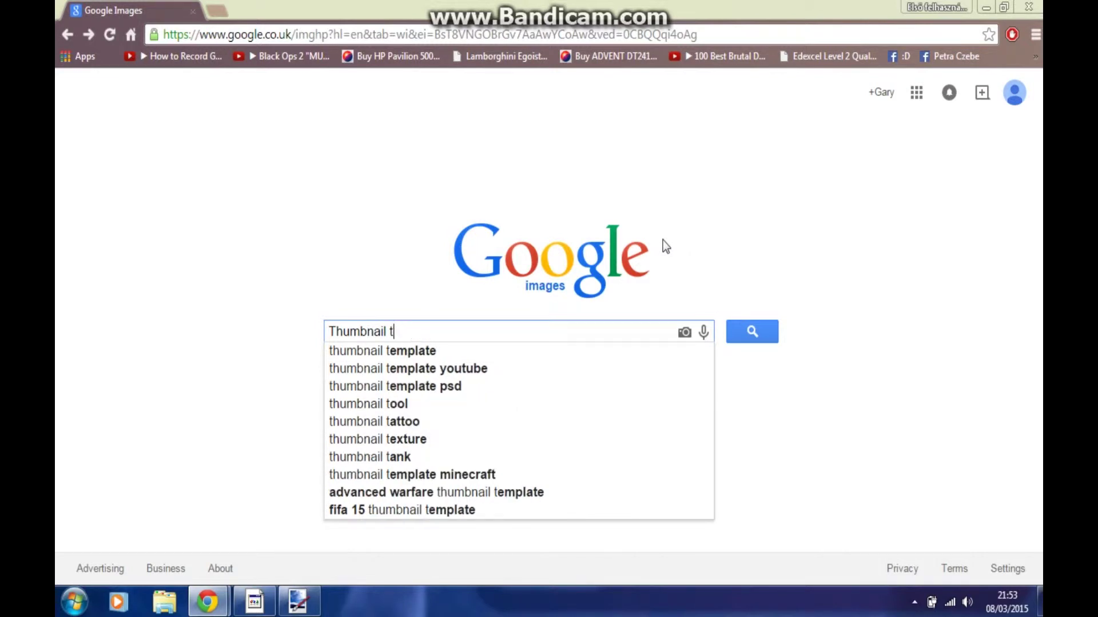
pyautogui.press('Down')
pyautogui.press('Return')
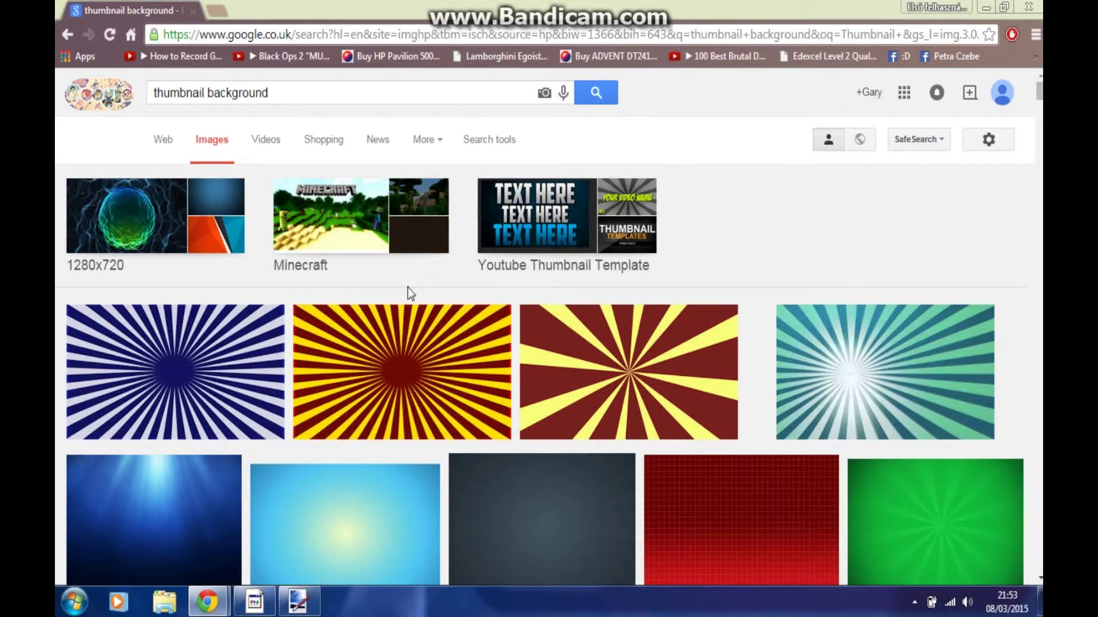
pyautogui.scroll(-5, 823, 452)
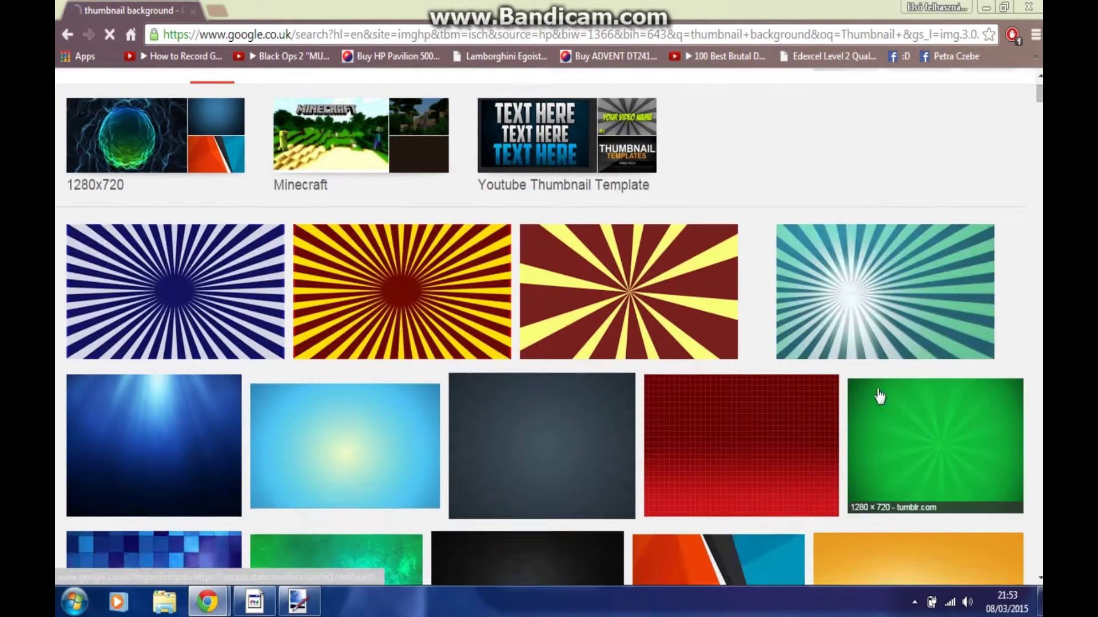
pyautogui.scroll(-6, 664, 448)
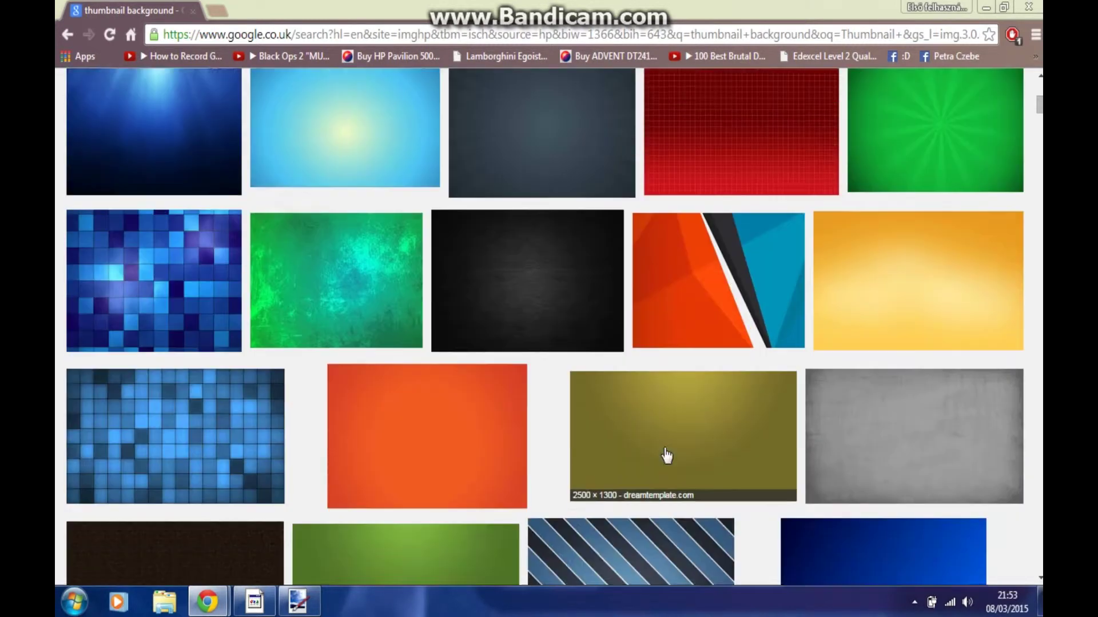
pyautogui.scroll(-1, 667, 455)
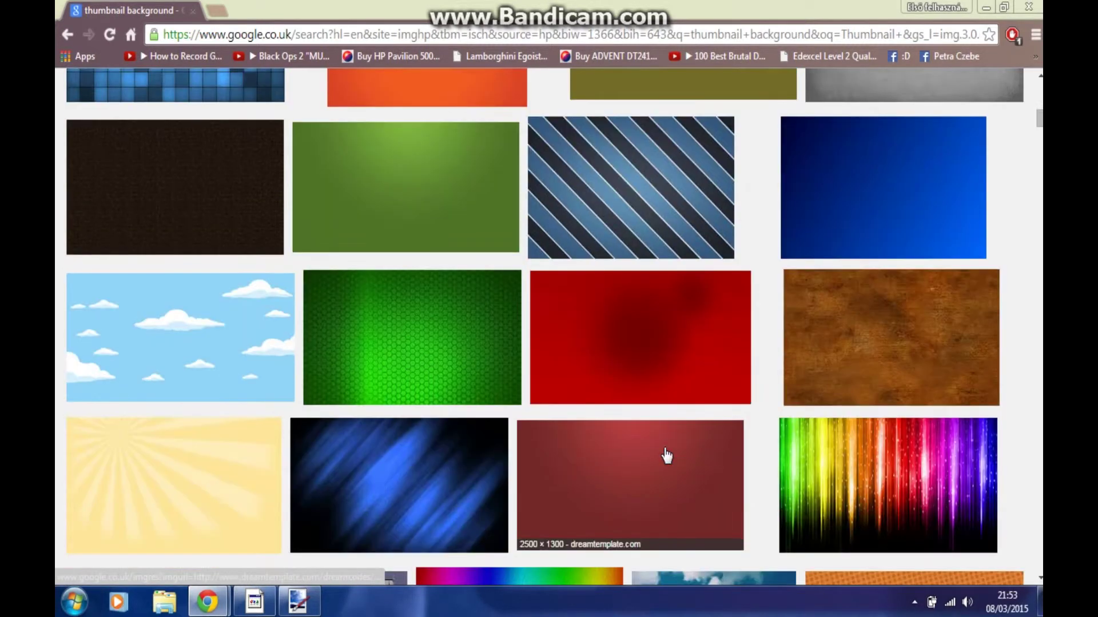
pyautogui.scroll(-5, 667, 456)
pyautogui.scroll(17, 664, 455)
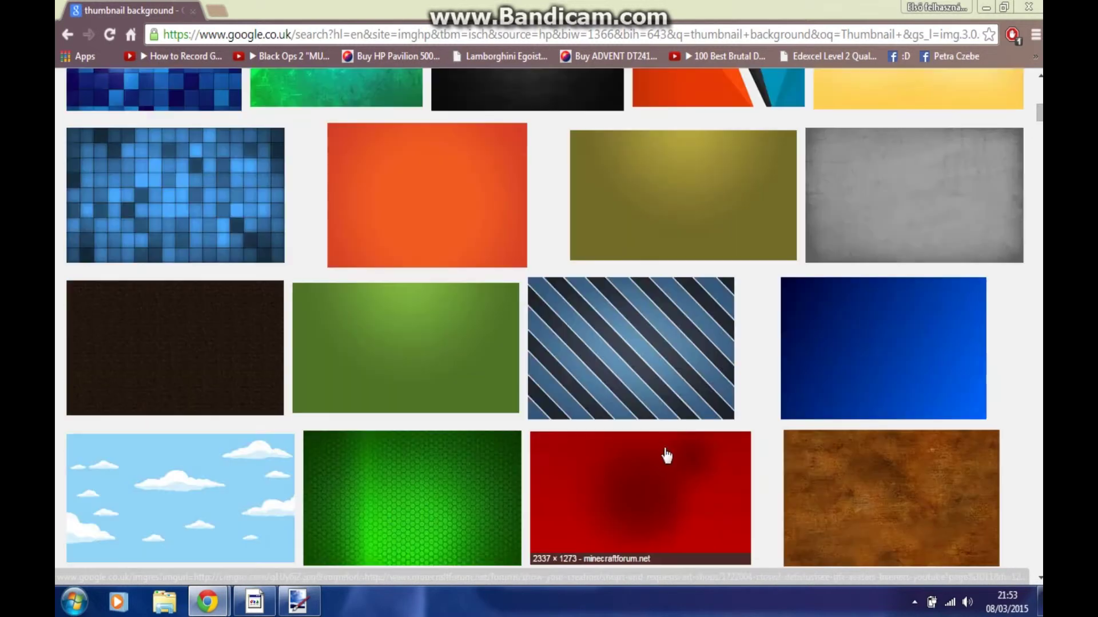
pyautogui.click(208, 93)
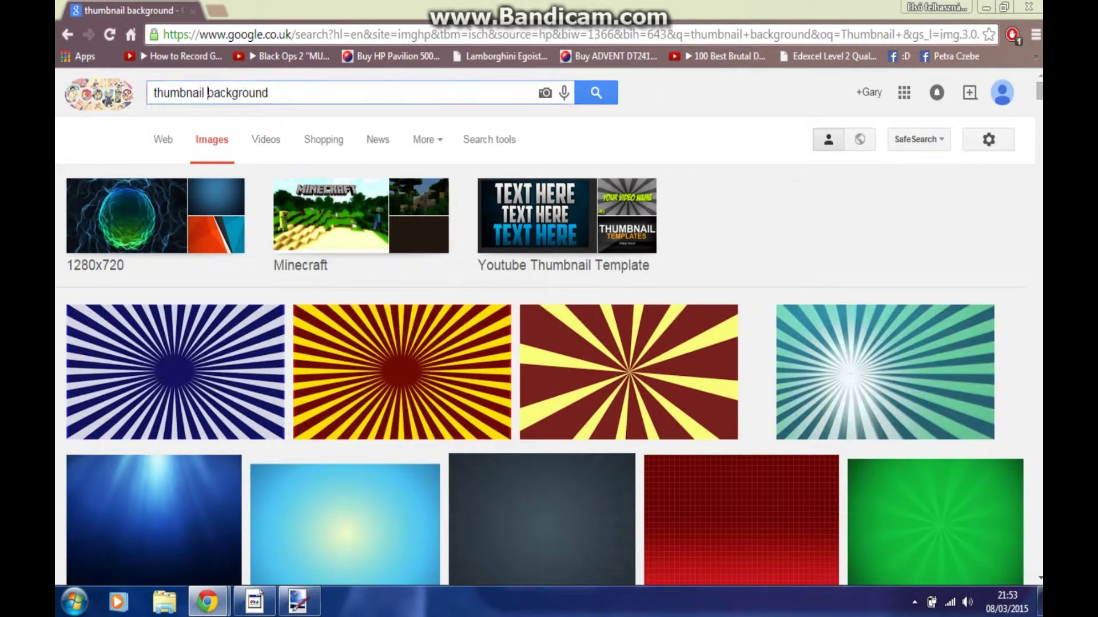
# Step: Add 'outlast' to the image search and browse the results
pyautogui.write('outlast')
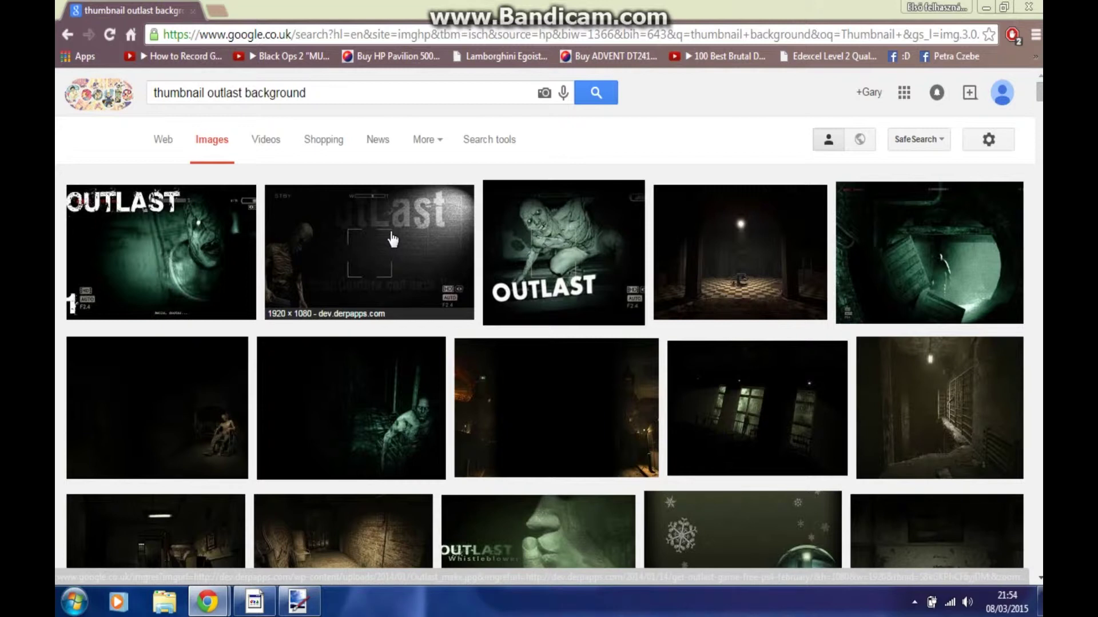
pyautogui.scroll(-3, 392, 240)
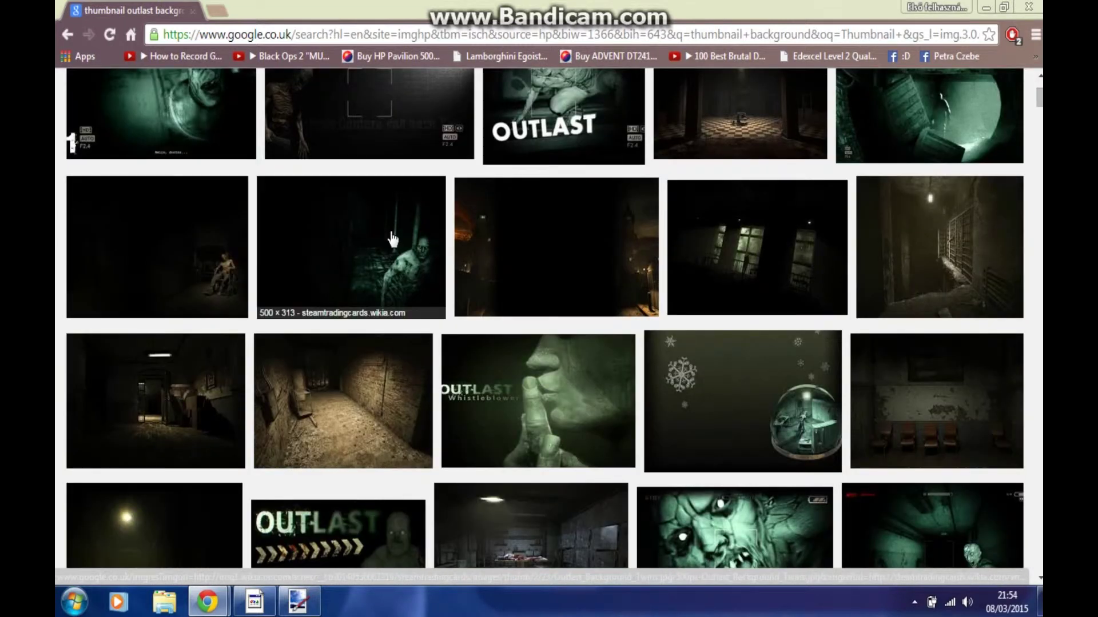
pyautogui.scroll(-3, 393, 239)
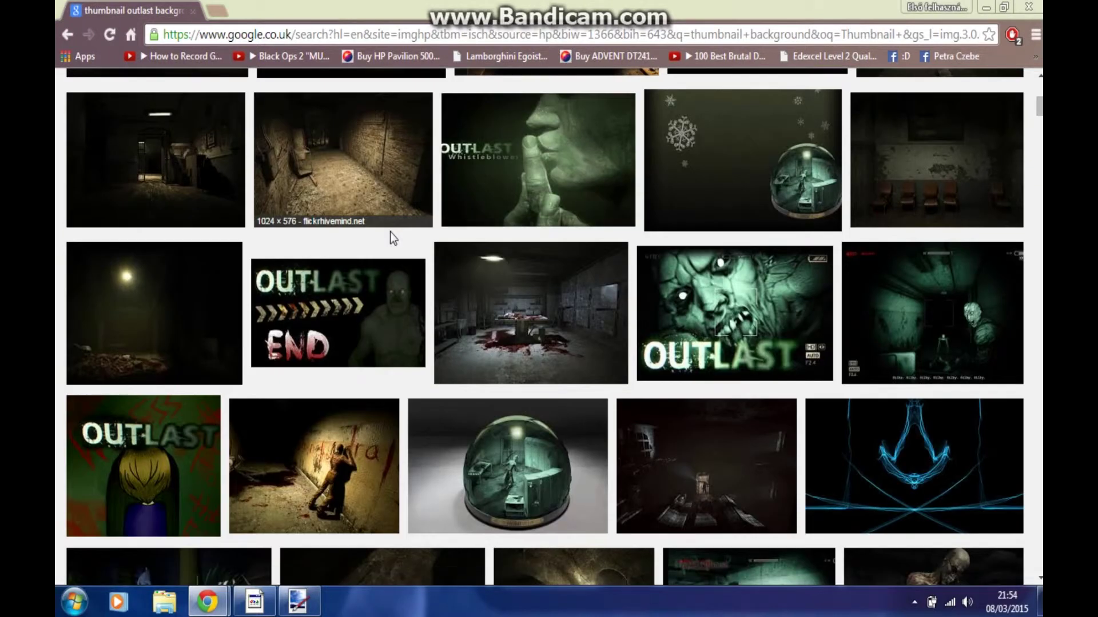
pyautogui.scroll(-1, 390, 232)
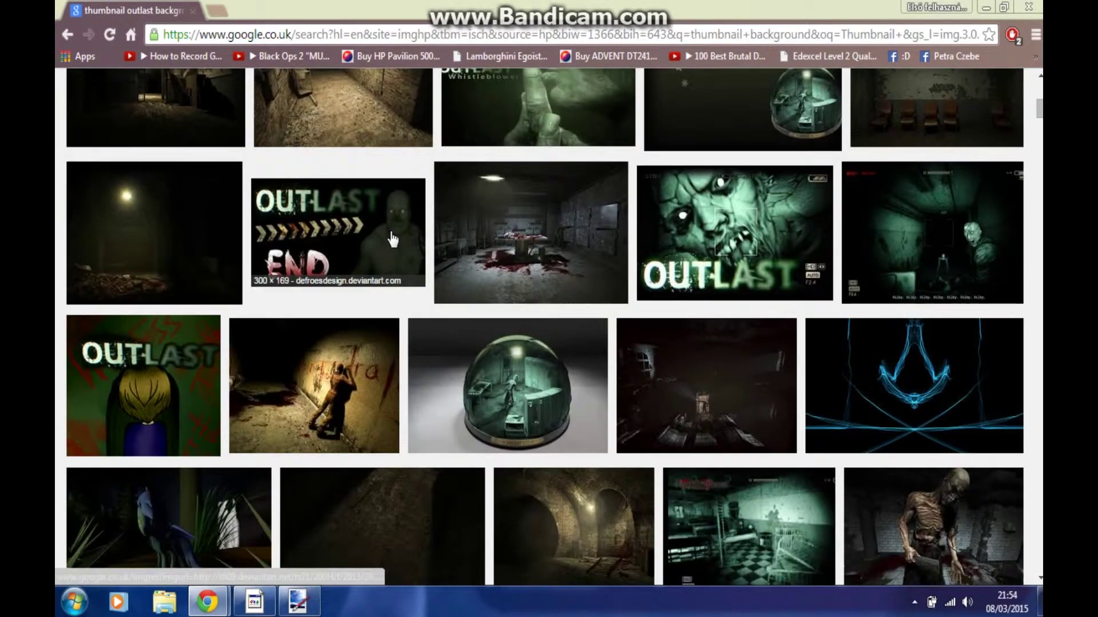
pyautogui.scroll(-2, 392, 239)
pyautogui.scroll(10, 440, 241)
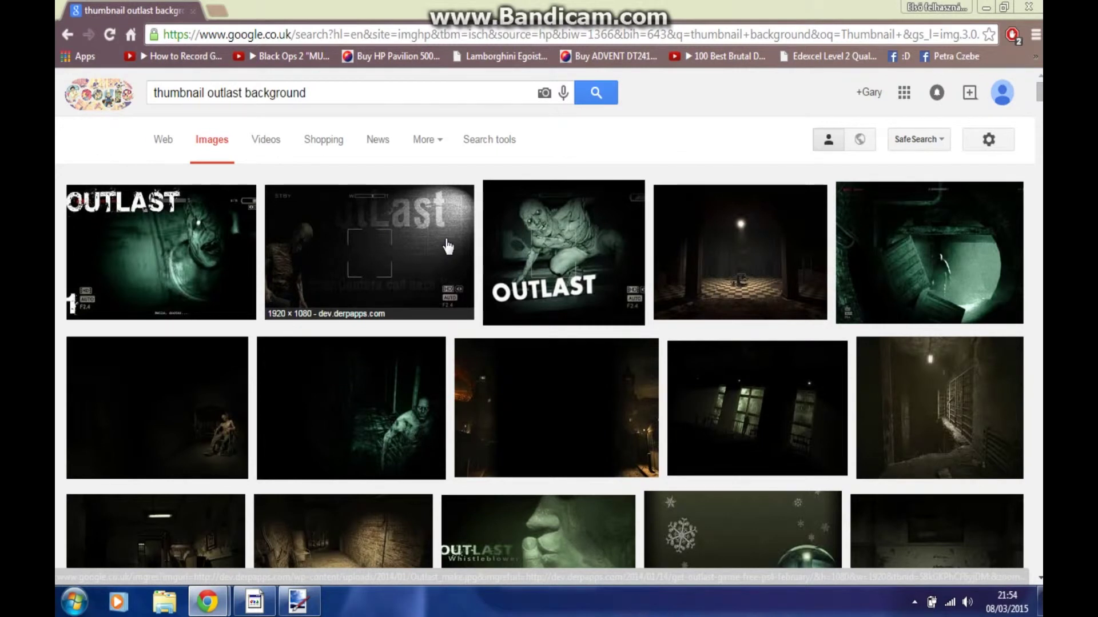
# Step: Save the Outlast_make screenshot preview into the ThumbNails folder
pyautogui.click(461, 314)
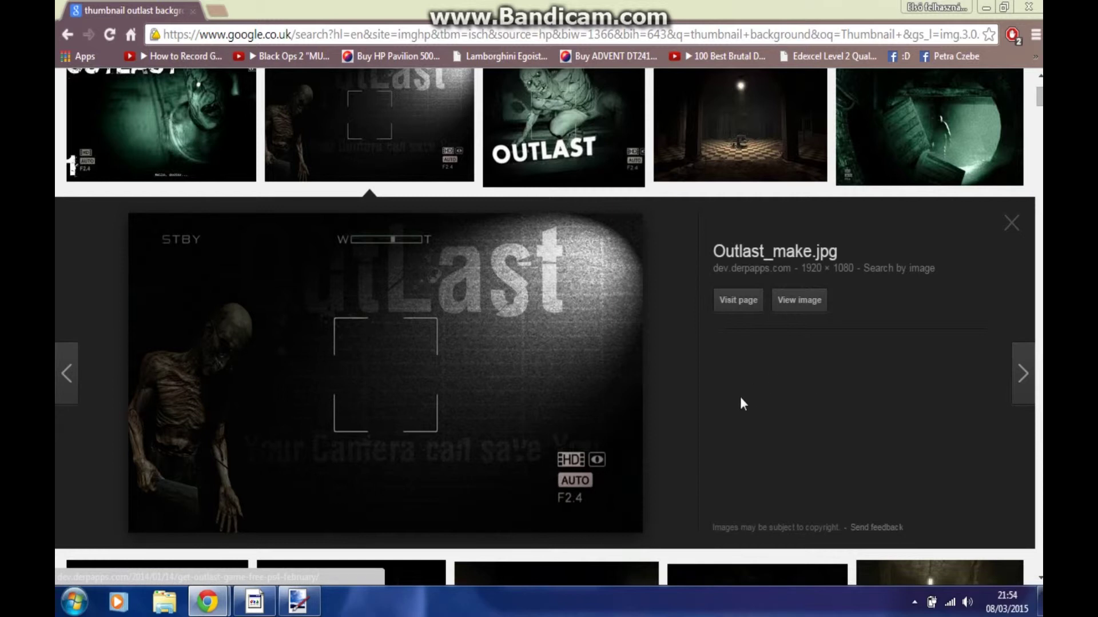
pyautogui.rightClick(550, 407)
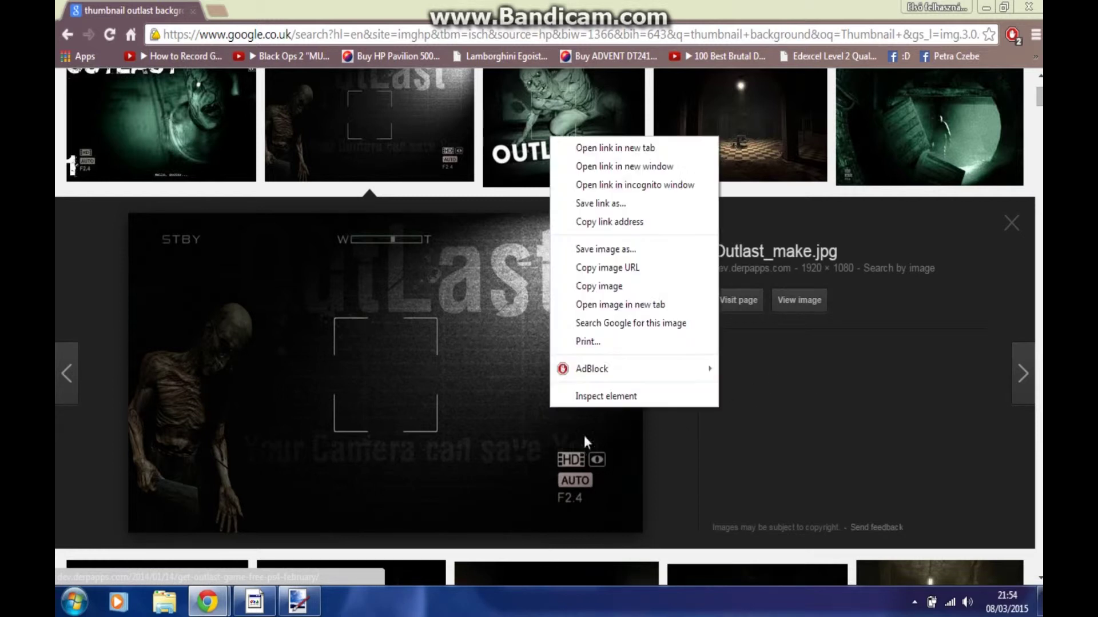
pyautogui.click(629, 252)
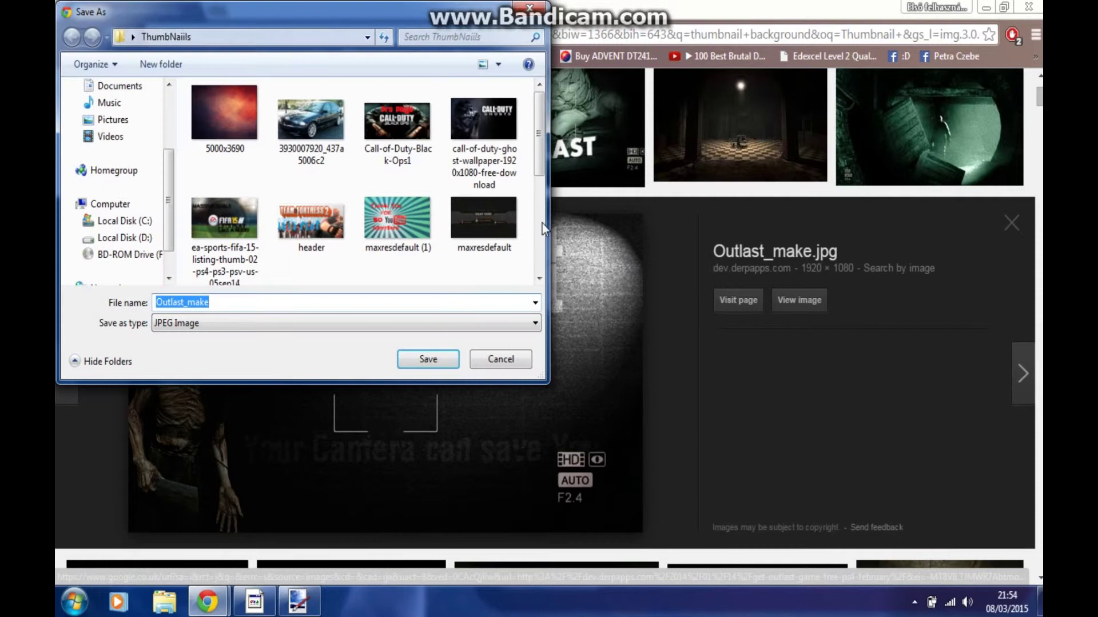
pyautogui.scroll(-3, 523, 181)
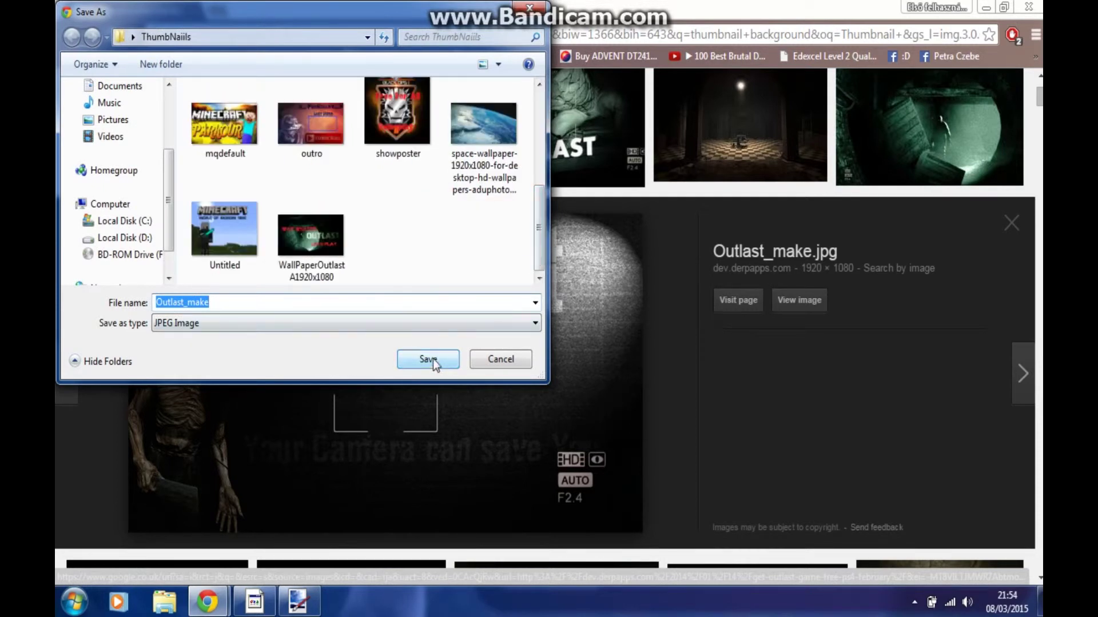
pyautogui.click(434, 358)
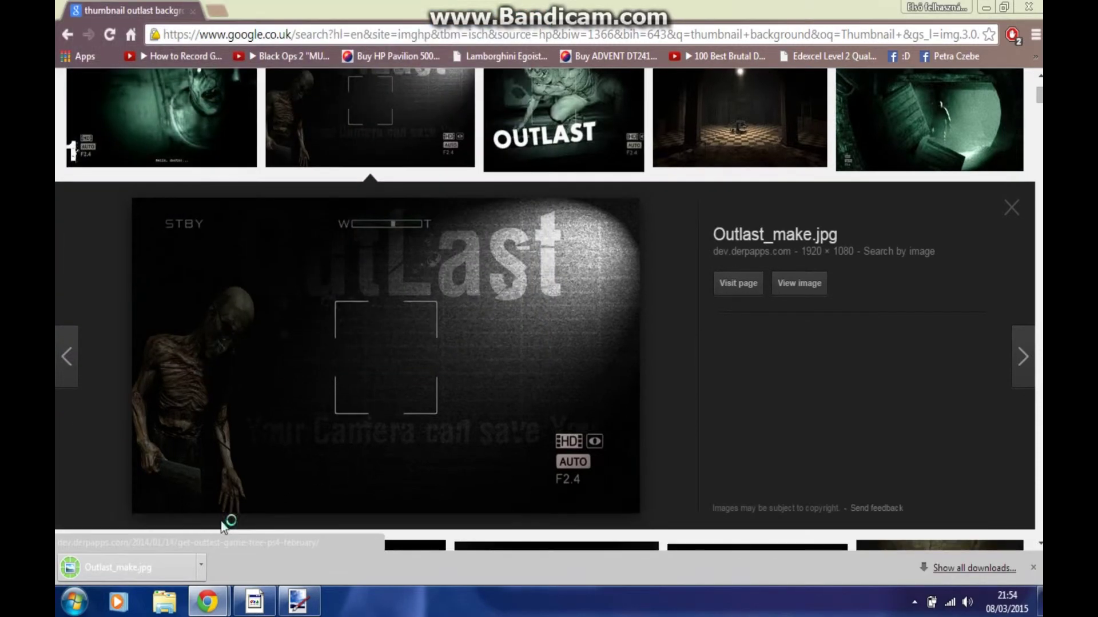
# Step: Import Outlast_make as a new layer and delete the white Background layer
pyautogui.moveTo(173, 565)
pyautogui.mouseDown()
pyautogui.moveTo(311, 592)
pyautogui.moveTo(297, 598)
pyautogui.moveTo(419, 392)
pyautogui.mouseUp()
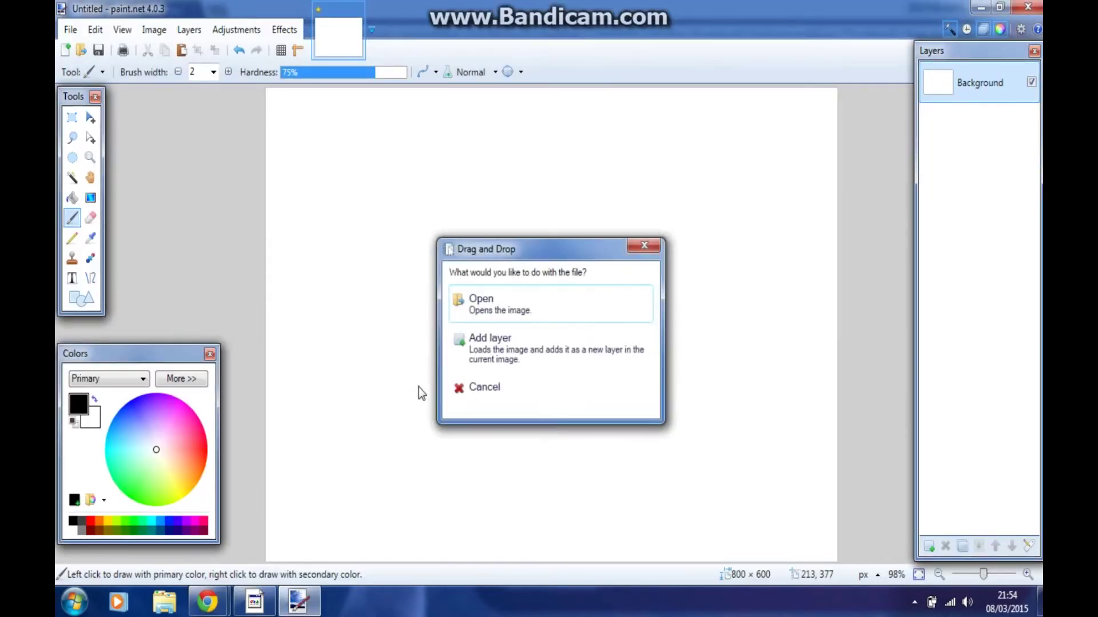
pyautogui.click(515, 352)
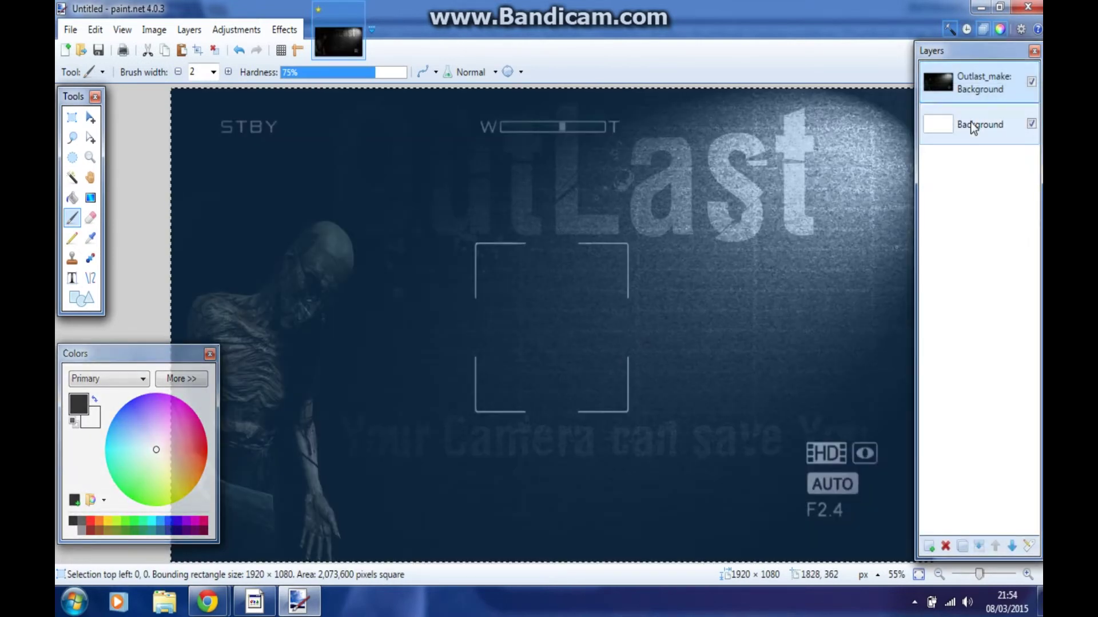
pyautogui.click(945, 546)
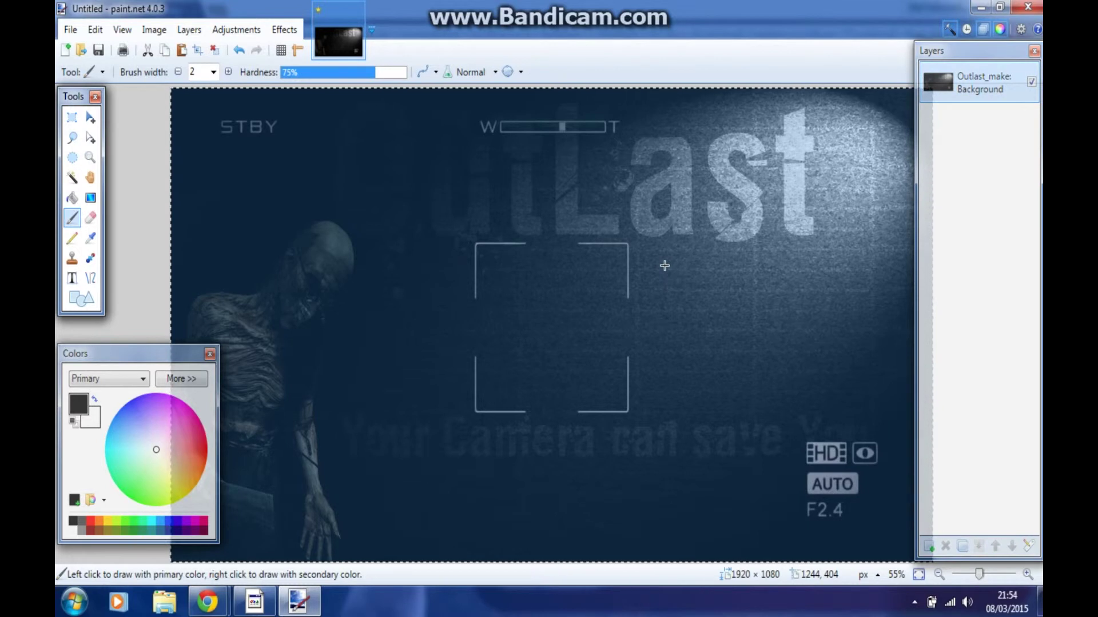
pyautogui.scroll(-1, 664, 265)
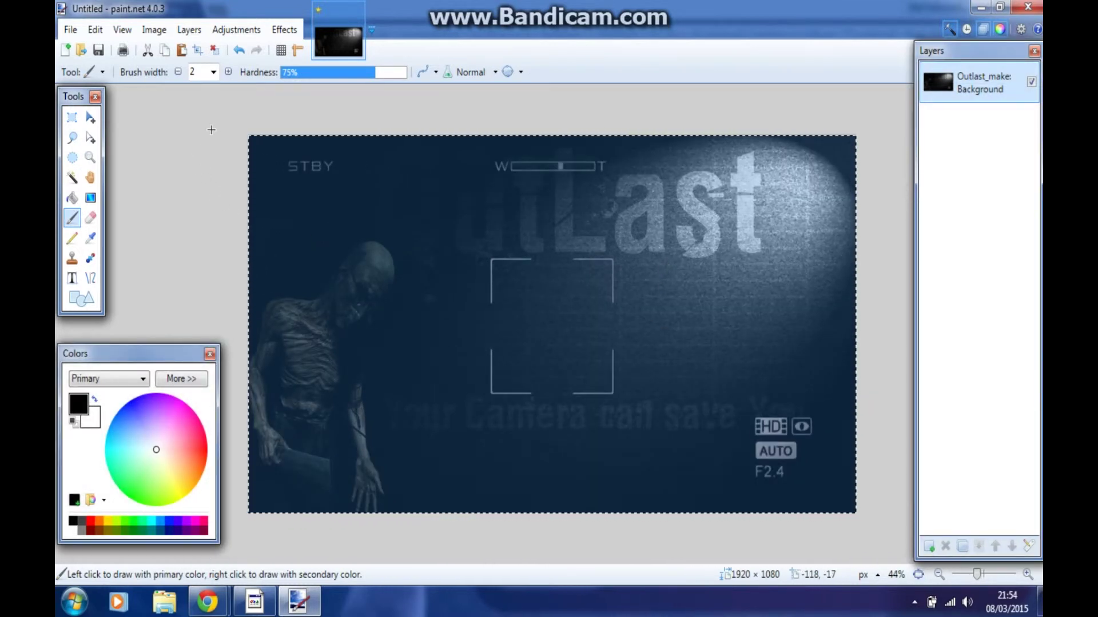
# Step: Clear the whole-image selection with Rectangle Select, then pick the Text tool
pyautogui.click(72, 117)
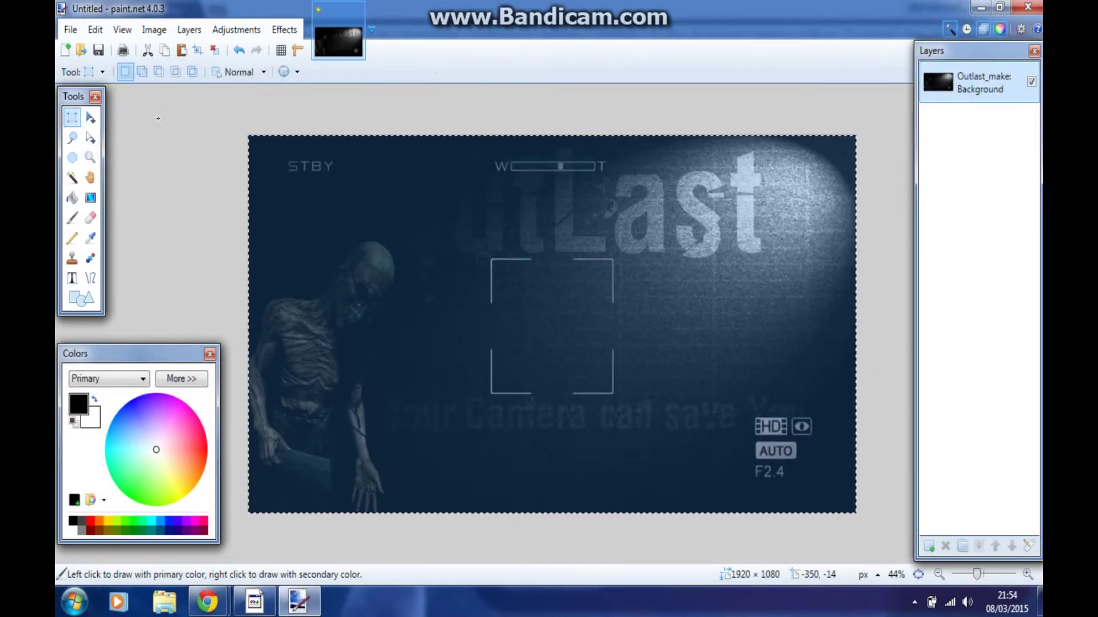
pyautogui.click(159, 118)
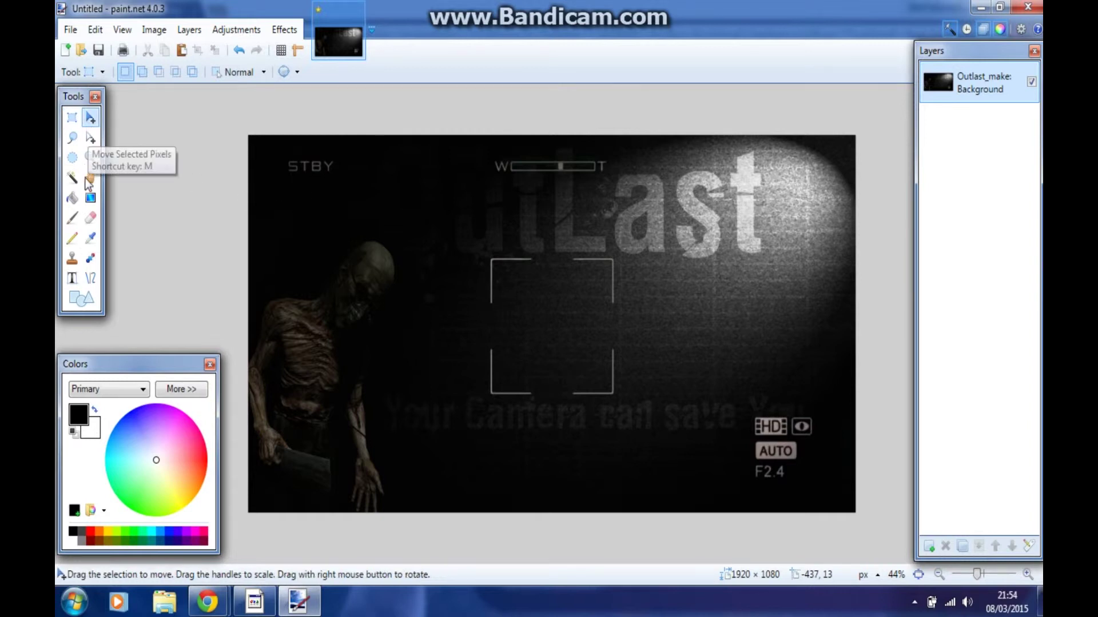
pyautogui.click(90, 198)
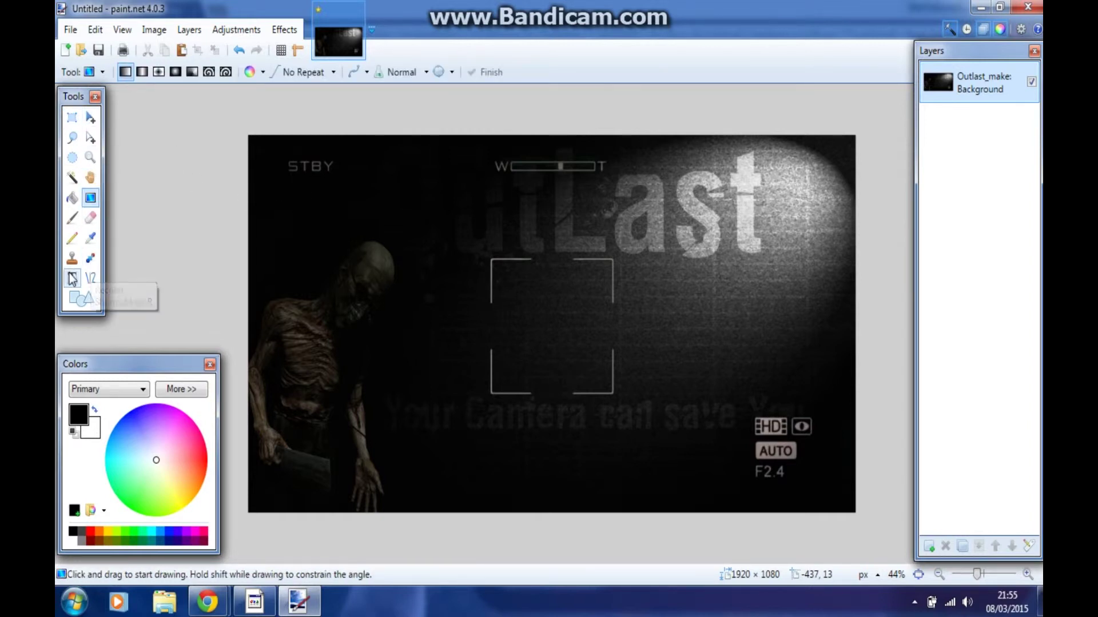
pyautogui.click(72, 277)
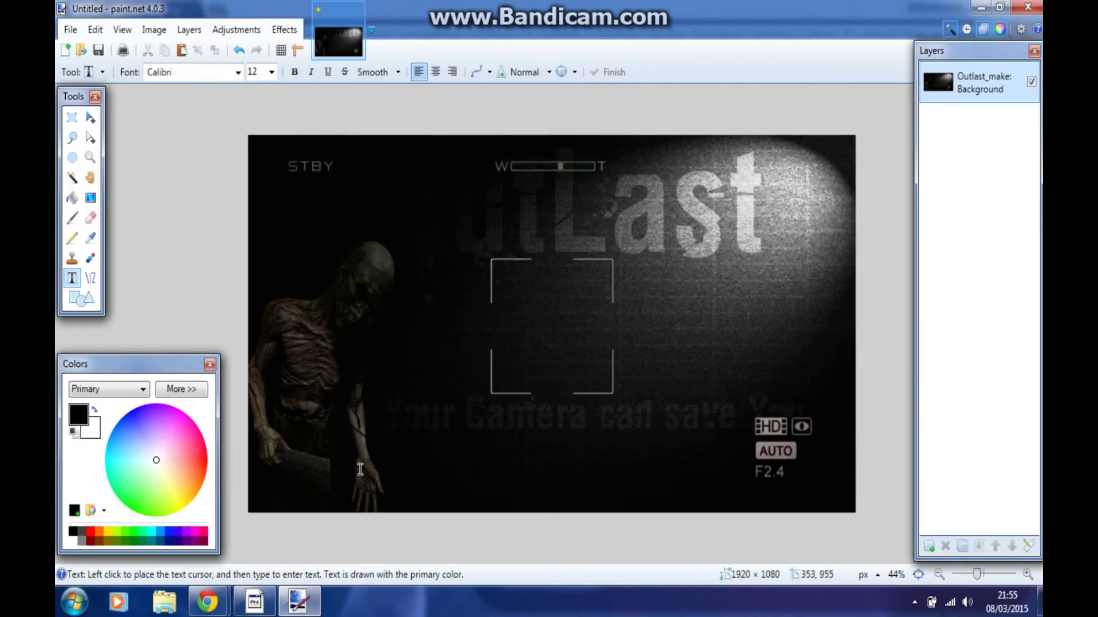
# Step: Type 'Outlast' near the upper left in red at font size 48
pyautogui.click(303, 244)
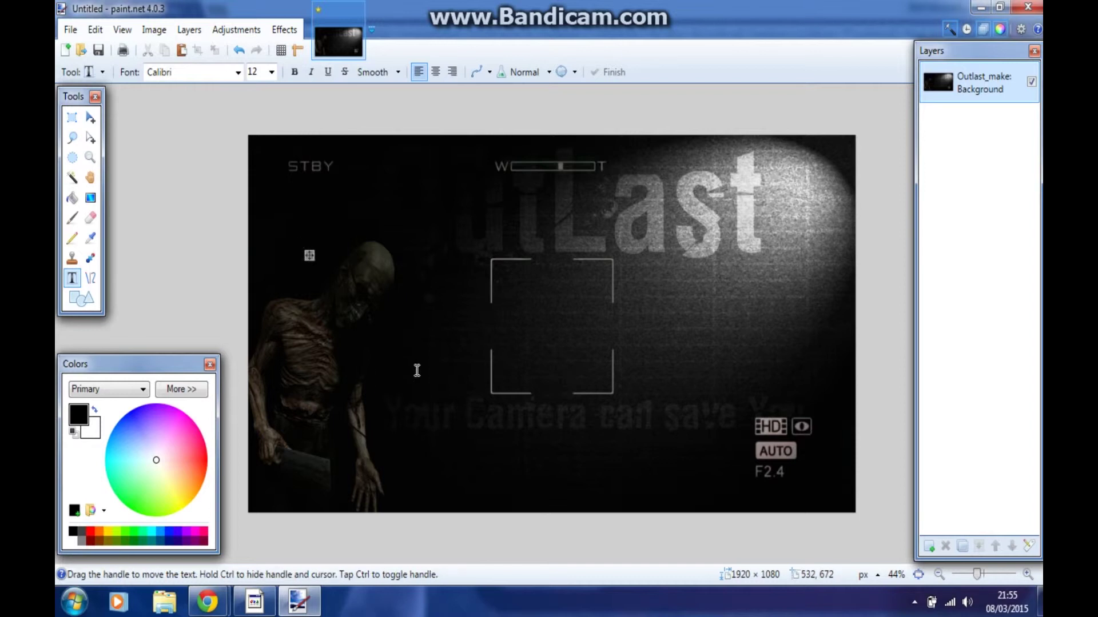
pyautogui.write('Outl')
pyautogui.moveTo(171, 463); pyautogui.dragTo(248, 464)
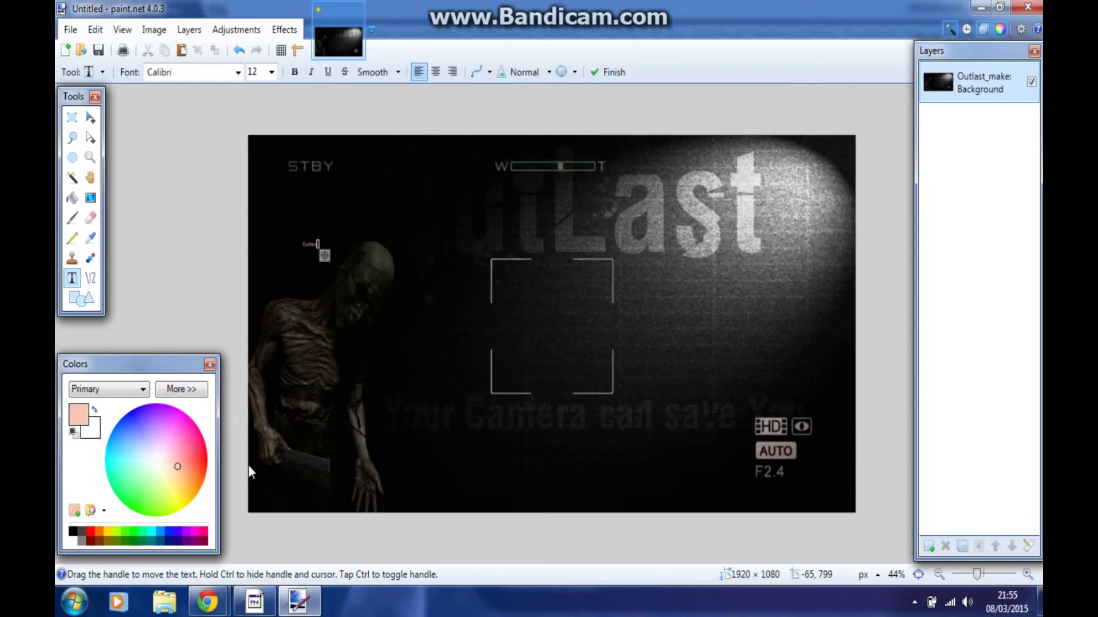
pyautogui.click(272, 72)
pyautogui.click(252, 256)
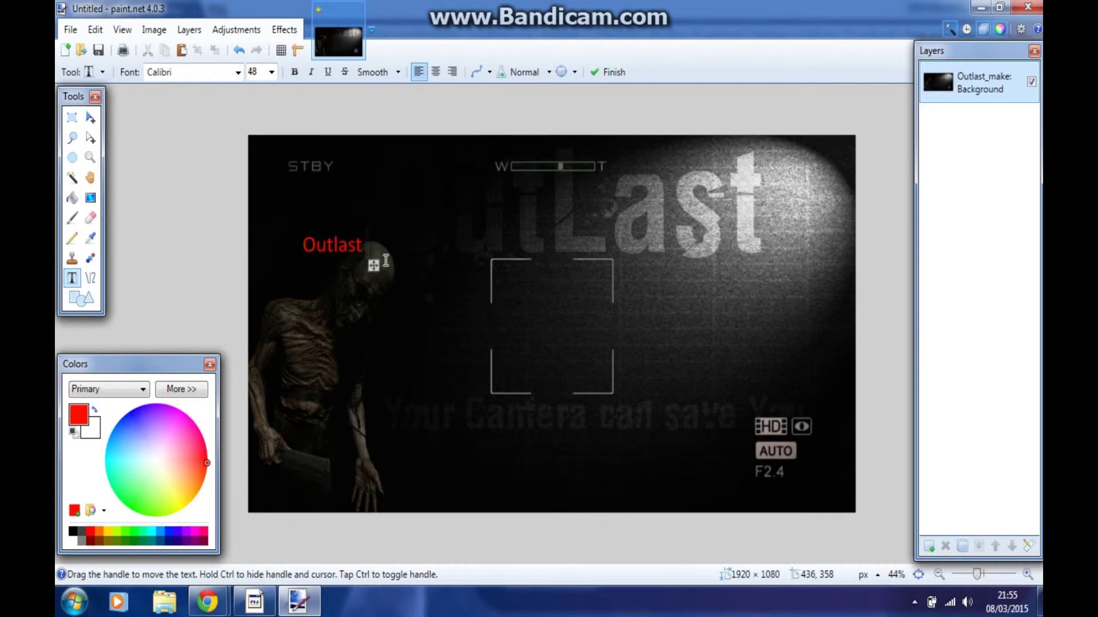
pyautogui.write('#3')
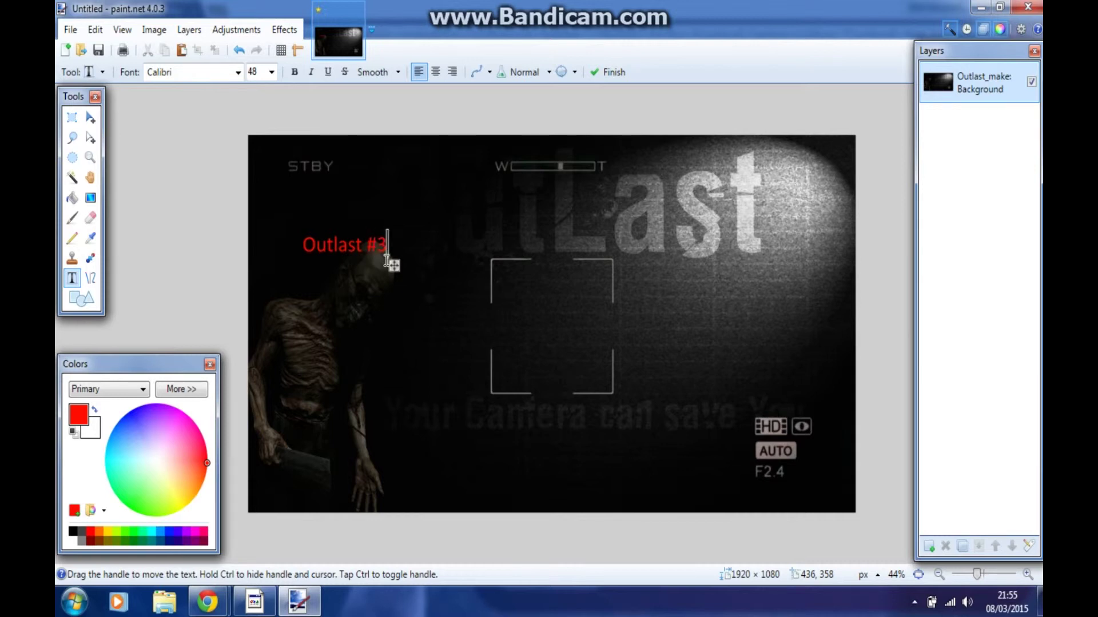
pyautogui.press('BackSpace')
pyautogui.press('BackSpace')
pyautogui.press('BackSpace')
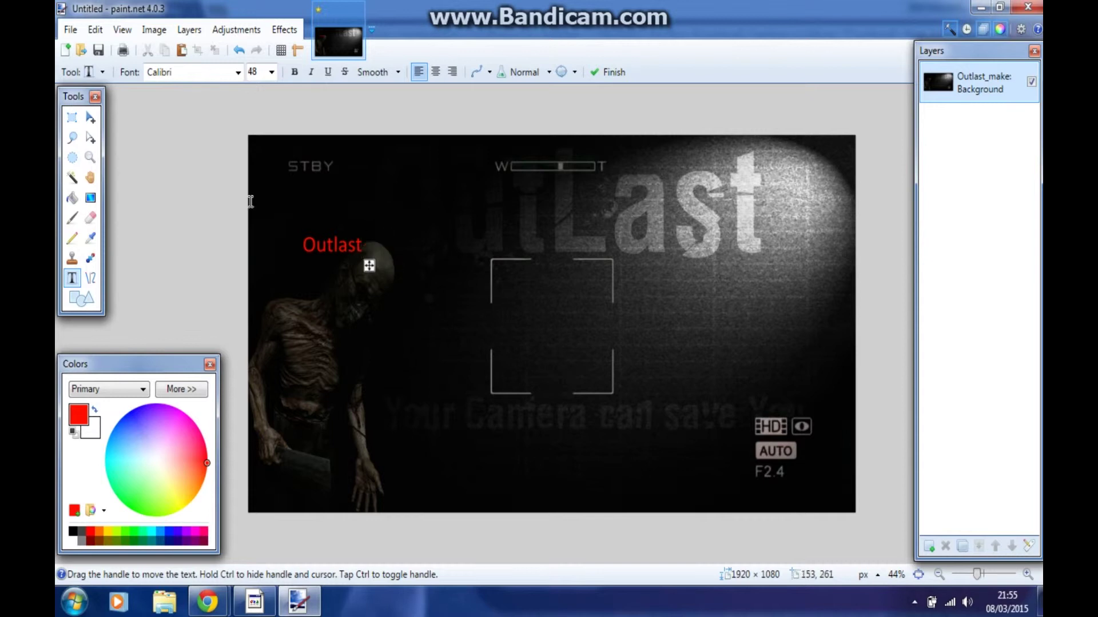
# Step: Try the Digifit and Heavy Heap fonts on the Outlast text
pyautogui.click(238, 72)
pyautogui.scroll(-3, 343, 211)
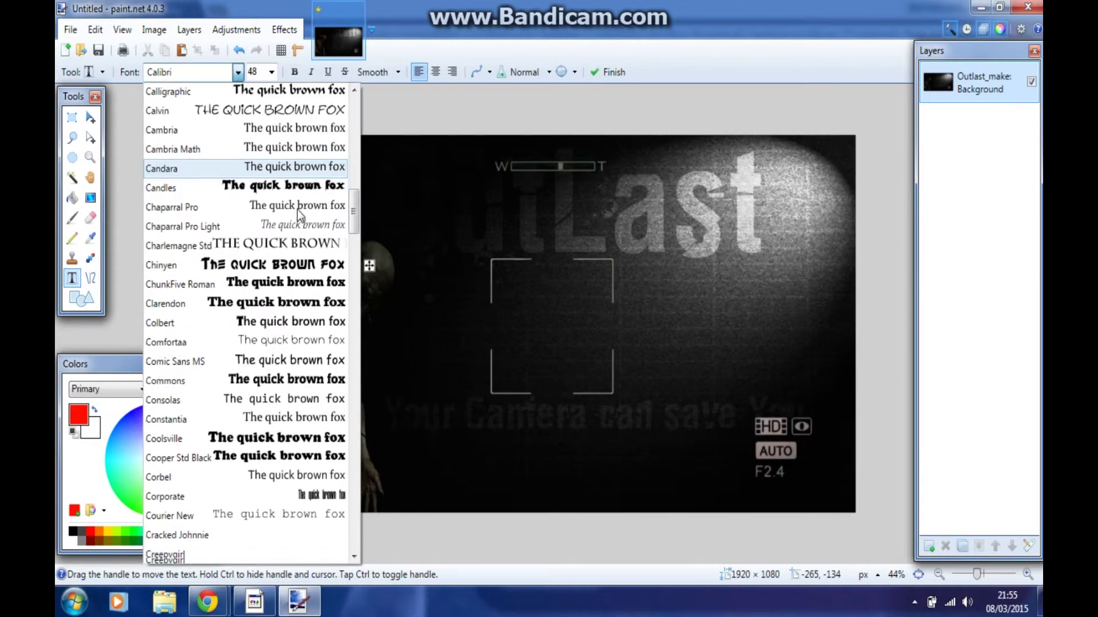
pyautogui.scroll(-4, 342, 290)
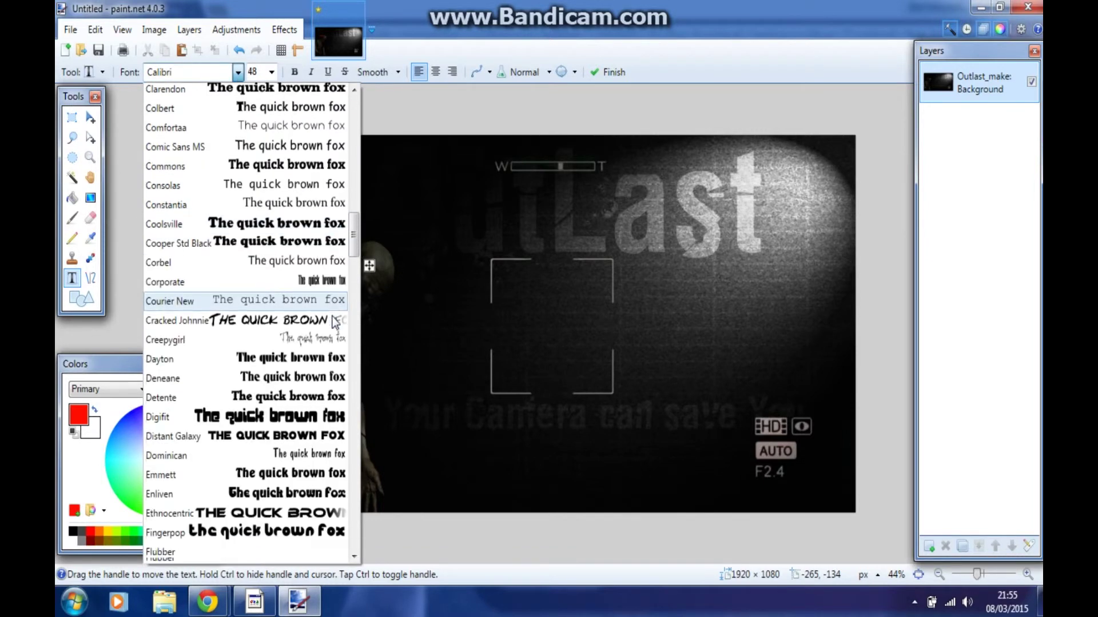
pyautogui.click(336, 324)
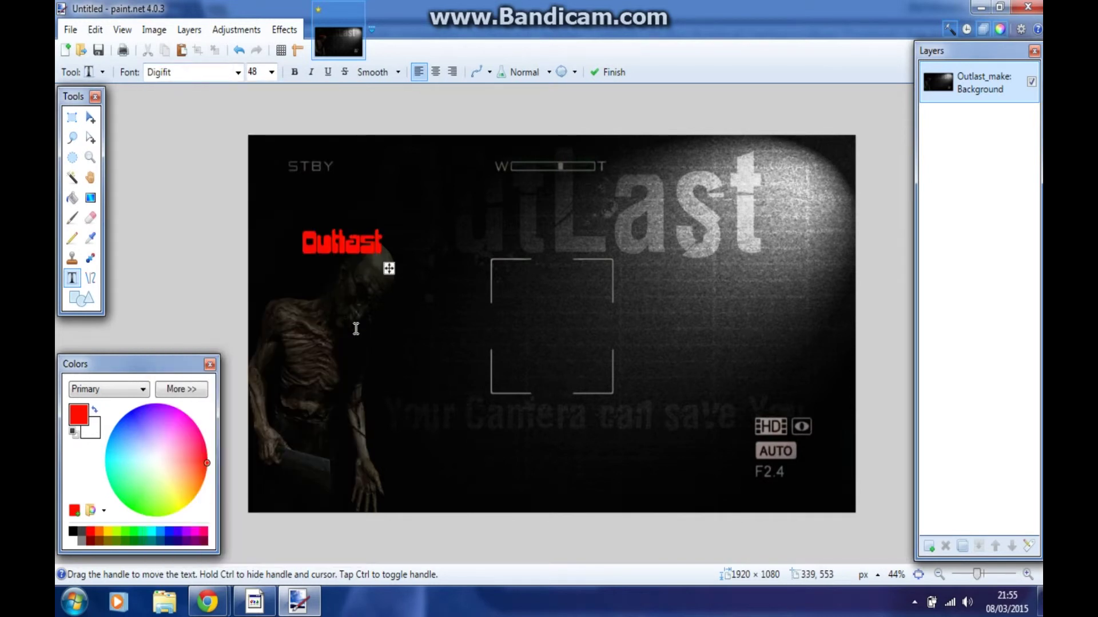
pyautogui.click(239, 72)
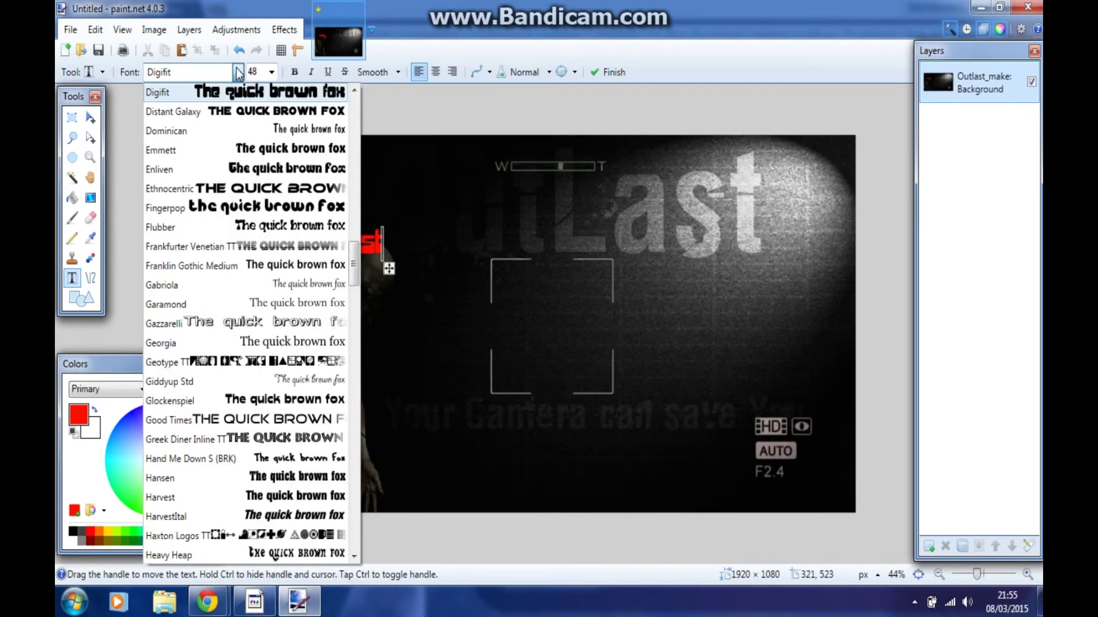
pyautogui.scroll(-3, 266, 303)
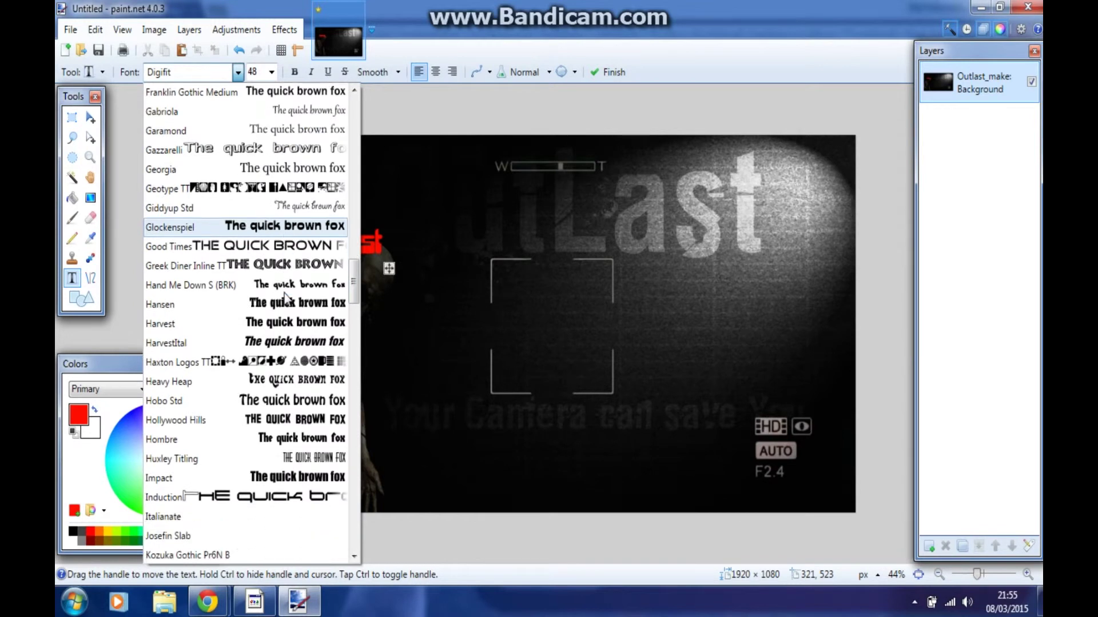
pyautogui.click(316, 382)
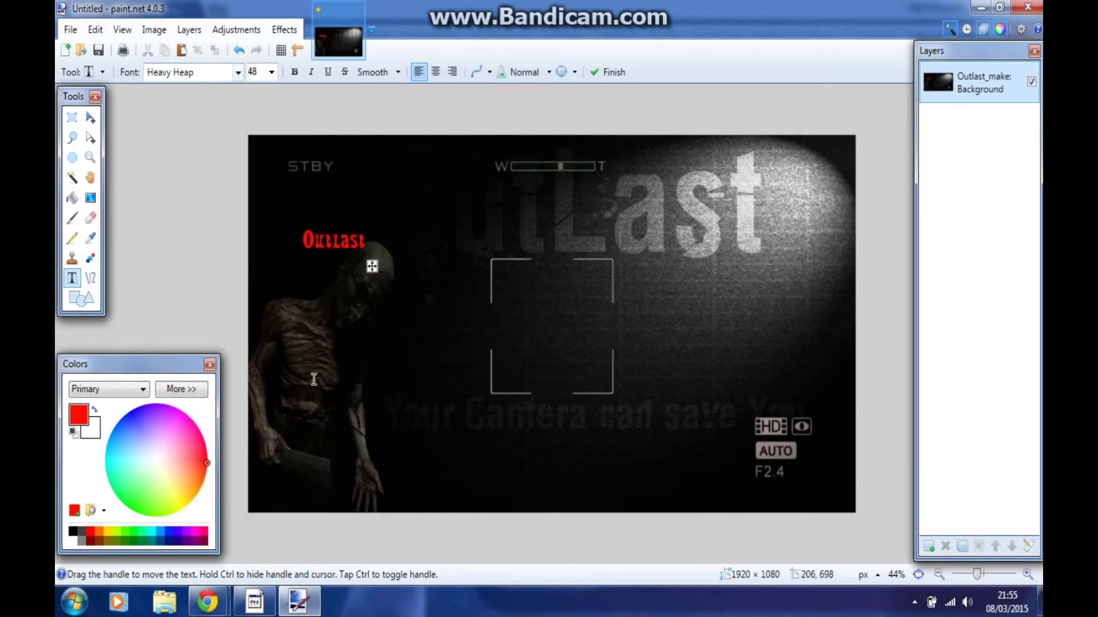
# Step: Settle on the Mael font and enlarge OUTLAST to size 84
pyautogui.click(237, 72)
pyautogui.scroll(-4, 255, 251)
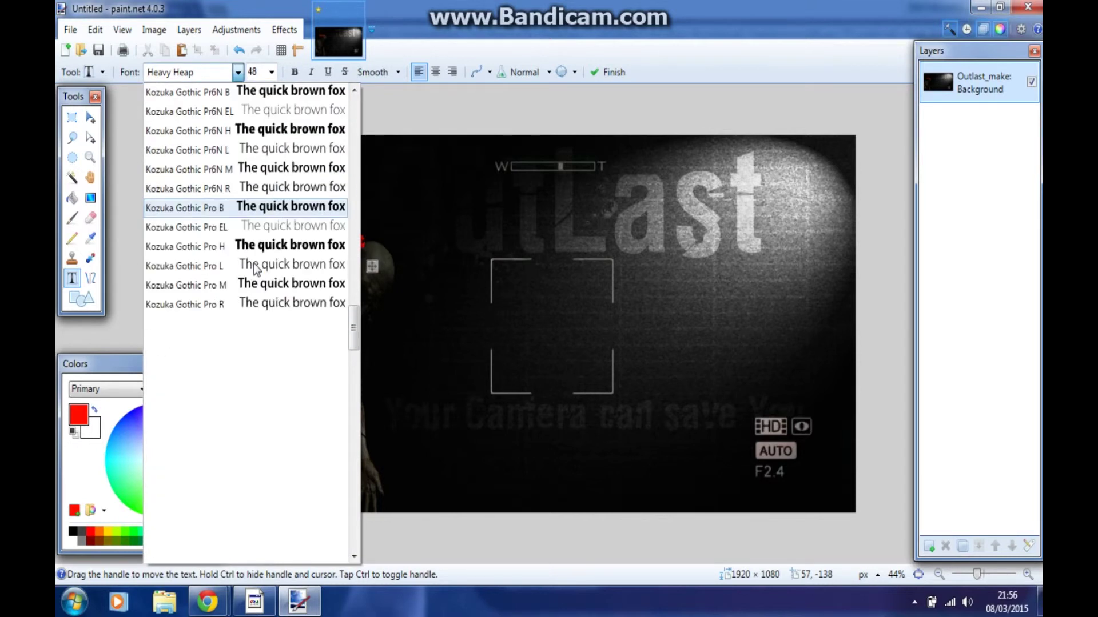
pyautogui.scroll(-3, 254, 269)
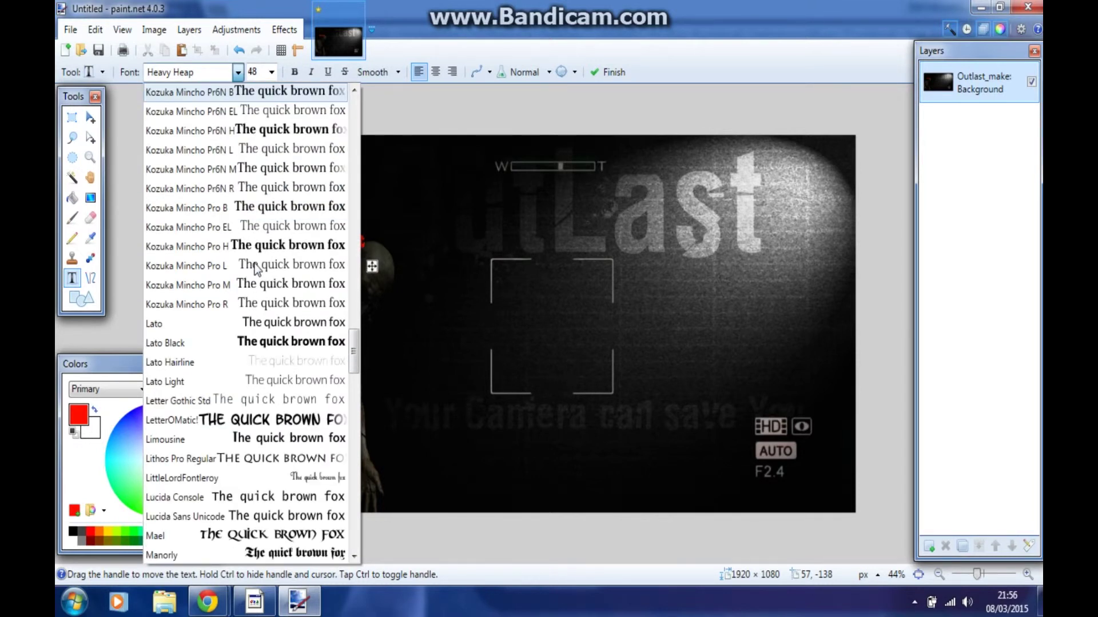
pyautogui.scroll(-3, 255, 268)
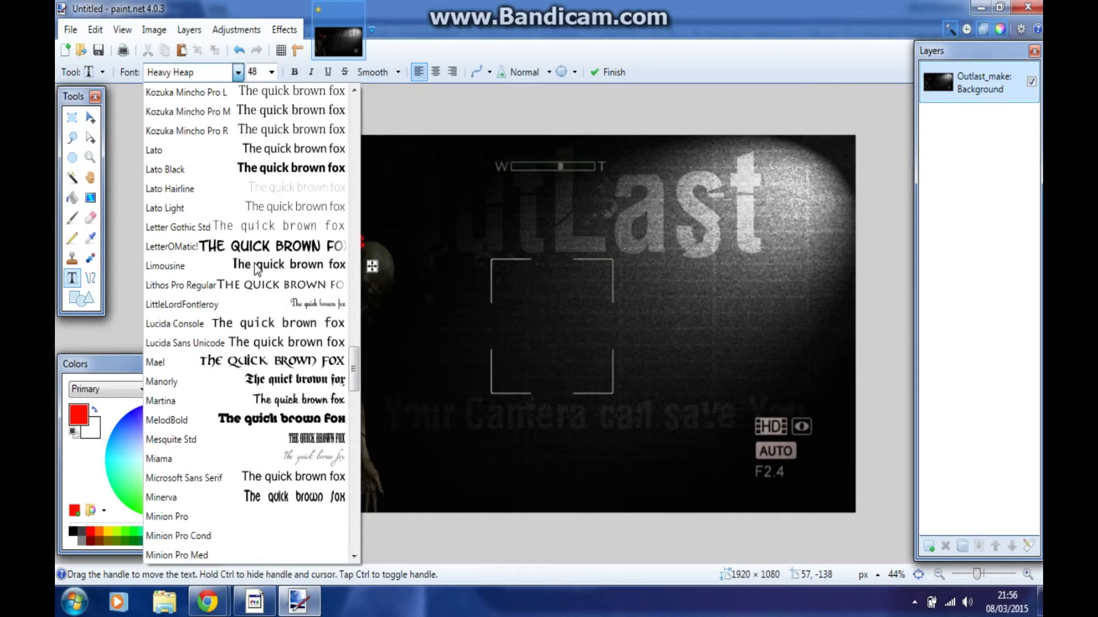
pyautogui.click(286, 366)
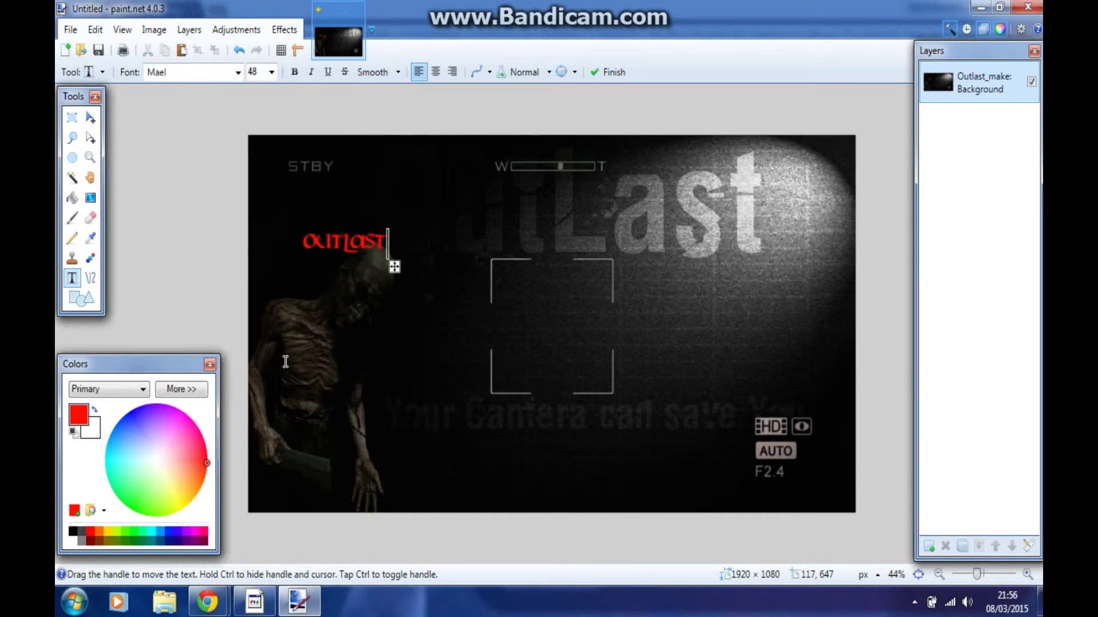
pyautogui.click(271, 72)
pyautogui.click(271, 282)
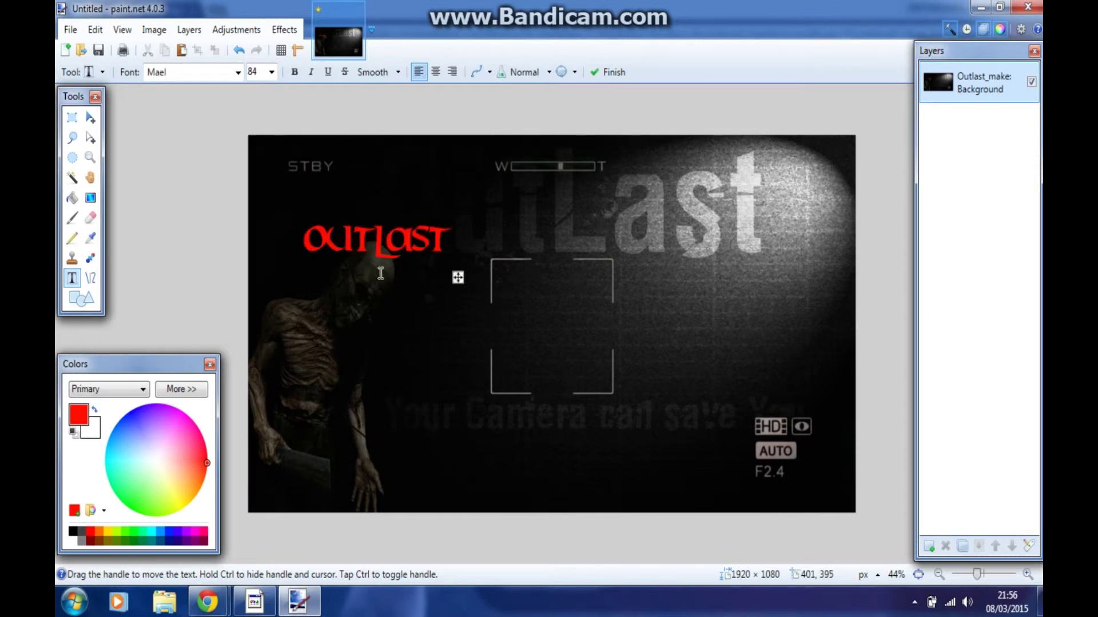
# Step: Drag OUTLAST up to the top-left beneath STBY and delete the stray typed letters
pyautogui.moveTo(460, 247); pyautogui.dragTo(423, 237)
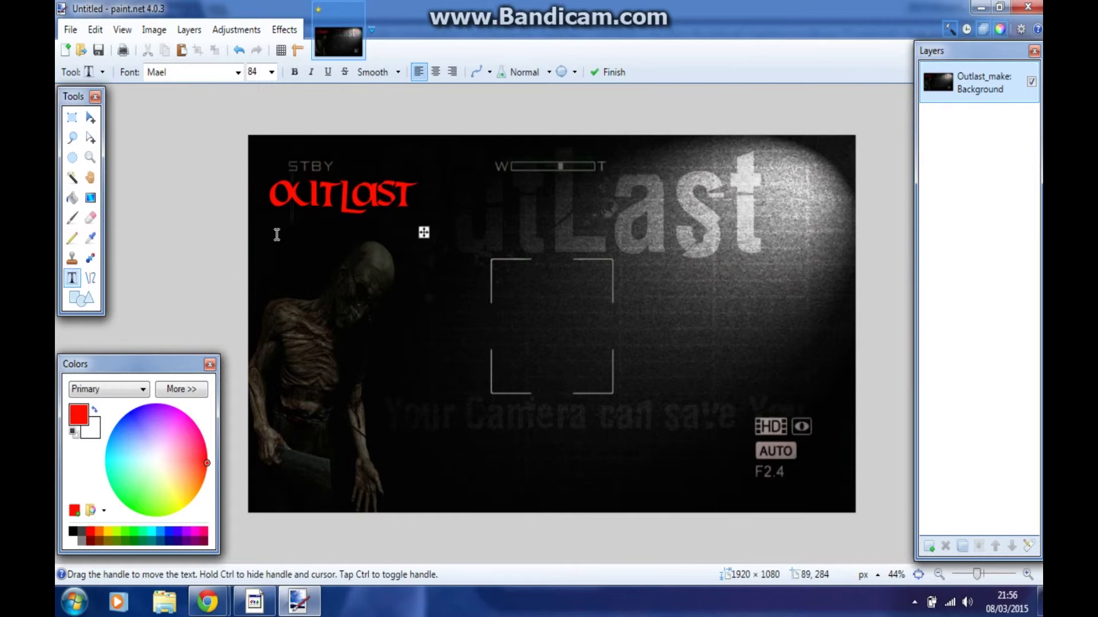
pyautogui.write('GAME')
pyautogui.press('BackSpace')
pyautogui.press('BackSpace')
pyautogui.press('BackSpace')
pyautogui.press('BackSpace')
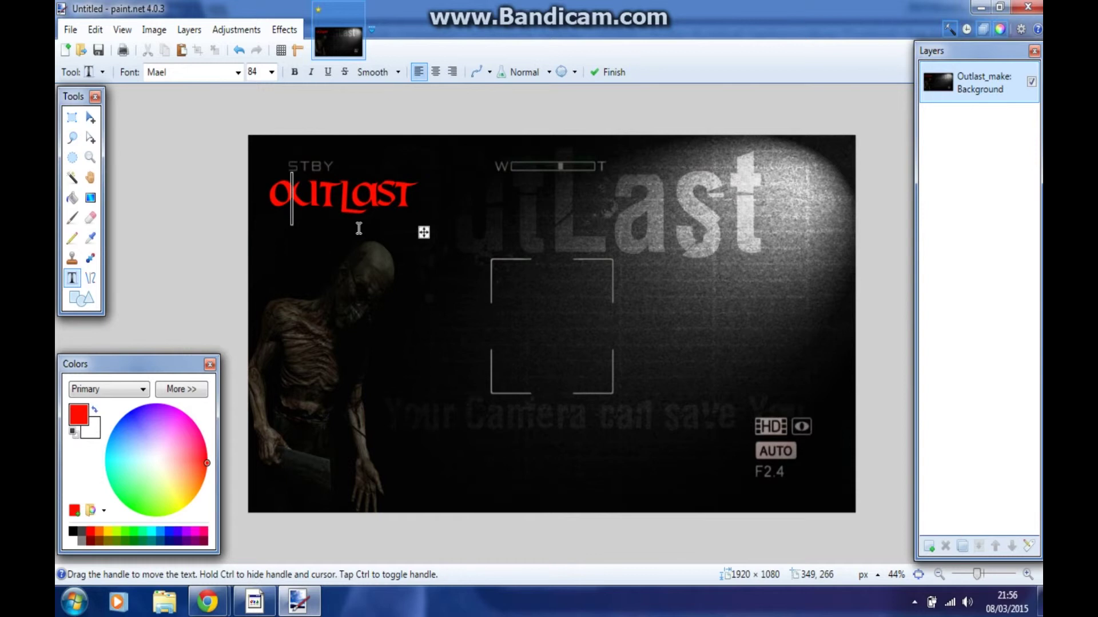
# Step: On a new layer, type red 'GAMEPLAY' and place it just below OUTLAST
pyautogui.click(928, 546)
pyautogui.click(281, 265)
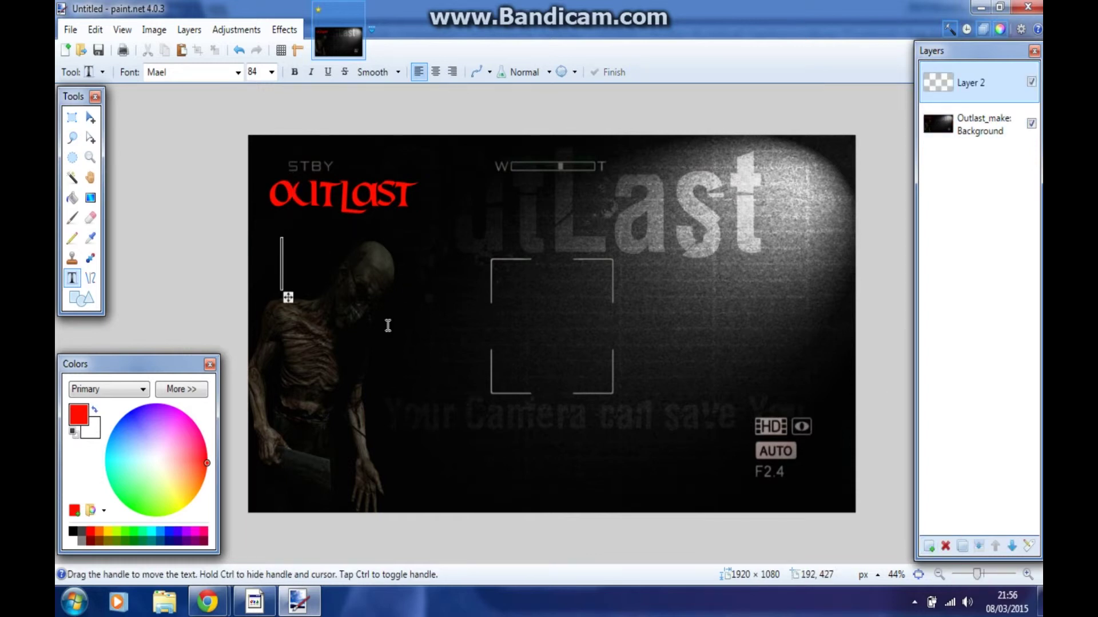
pyautogui.write('GAM')
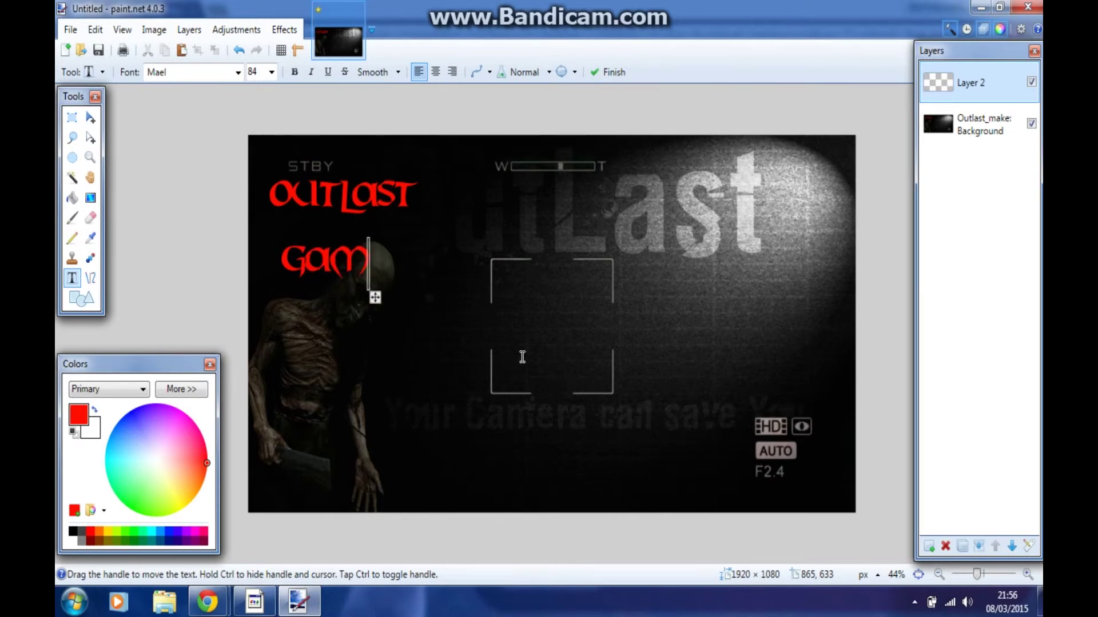
pyautogui.write('EPLAY')
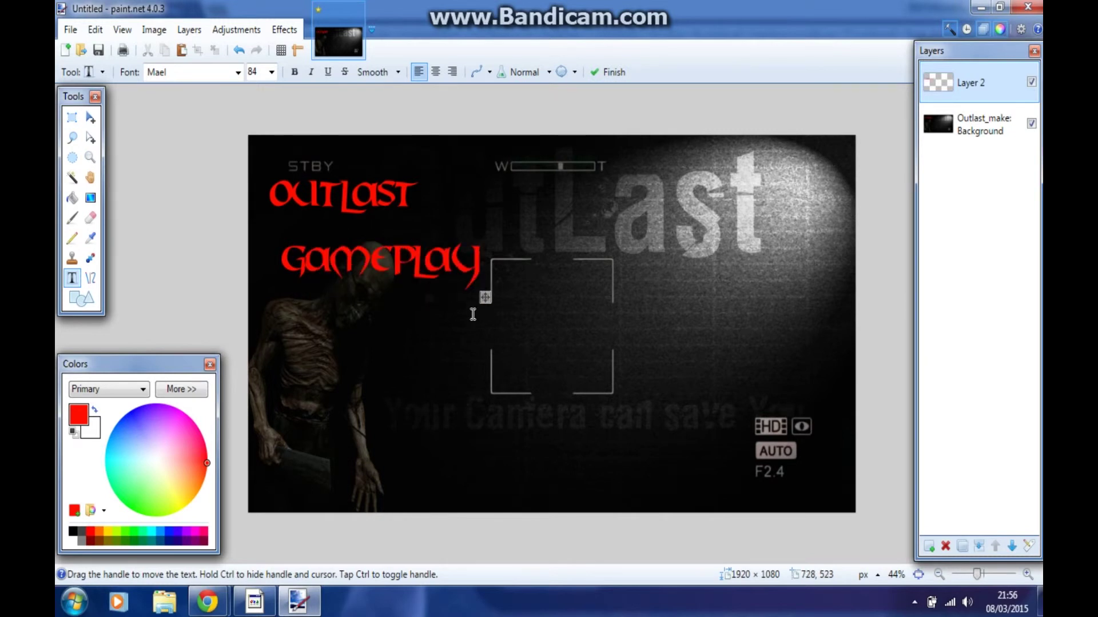
pyautogui.moveTo(485, 297)
pyautogui.mouseDown()
pyautogui.moveTo(484, 316)
pyautogui.moveTo(458, 286)
pyautogui.moveTo(461, 458)
pyautogui.moveTo(451, 290)
pyautogui.moveTo(463, 282)
pyautogui.moveTo(490, 295)
pyautogui.mouseUp()
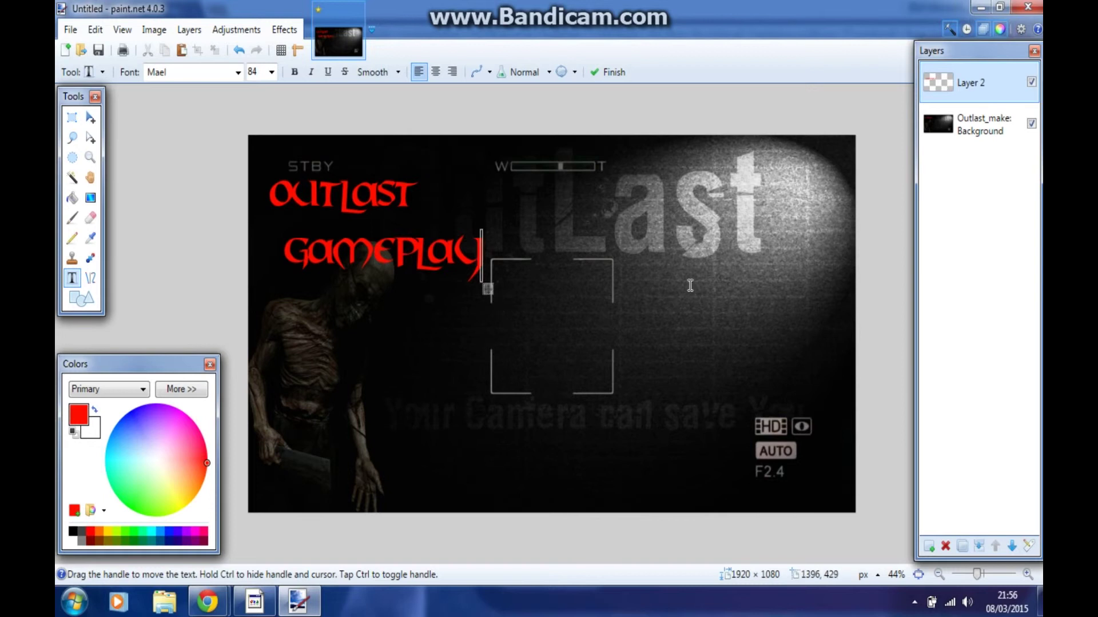
# Step: Type the creator's channel name as a third red text line and position it near the bottom centre
pyautogui.click(694, 327)
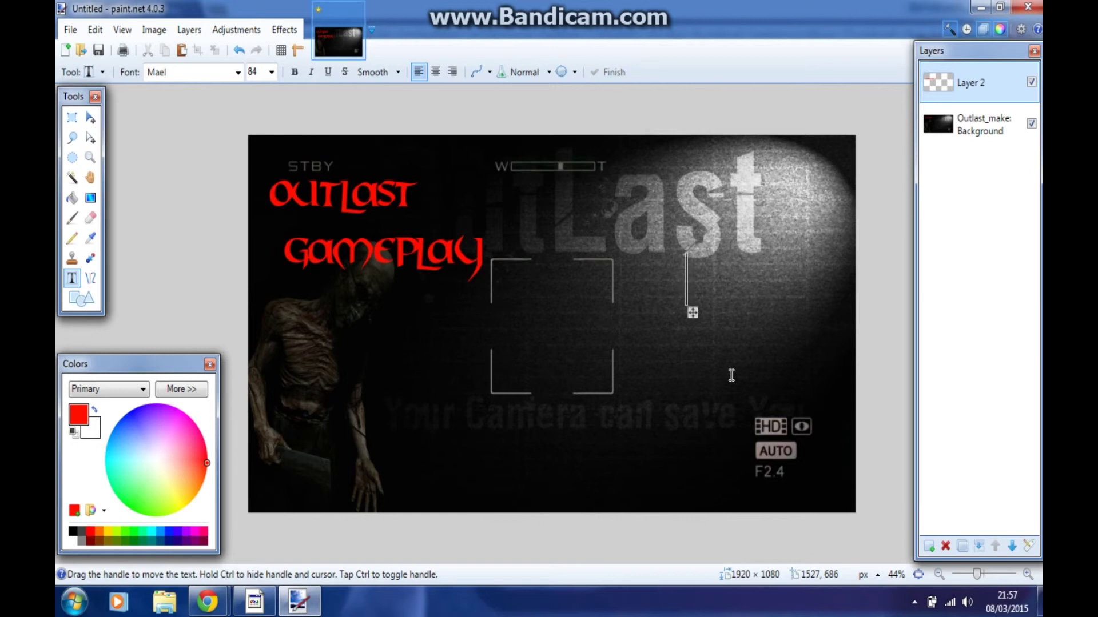
pyautogui.write('X')
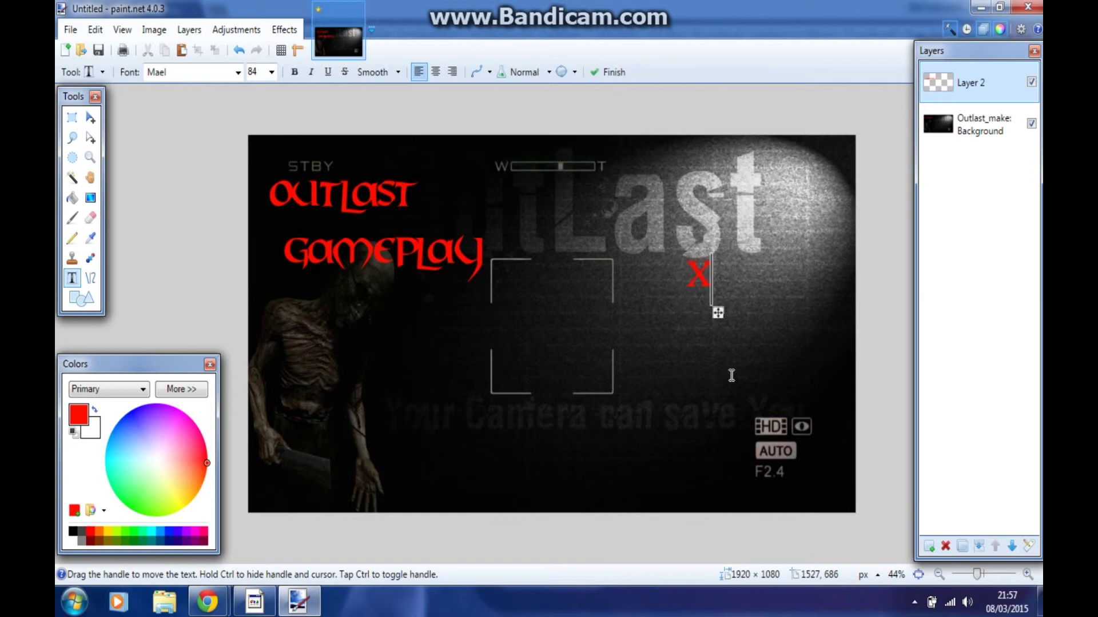
pyautogui.write('_PROKill')
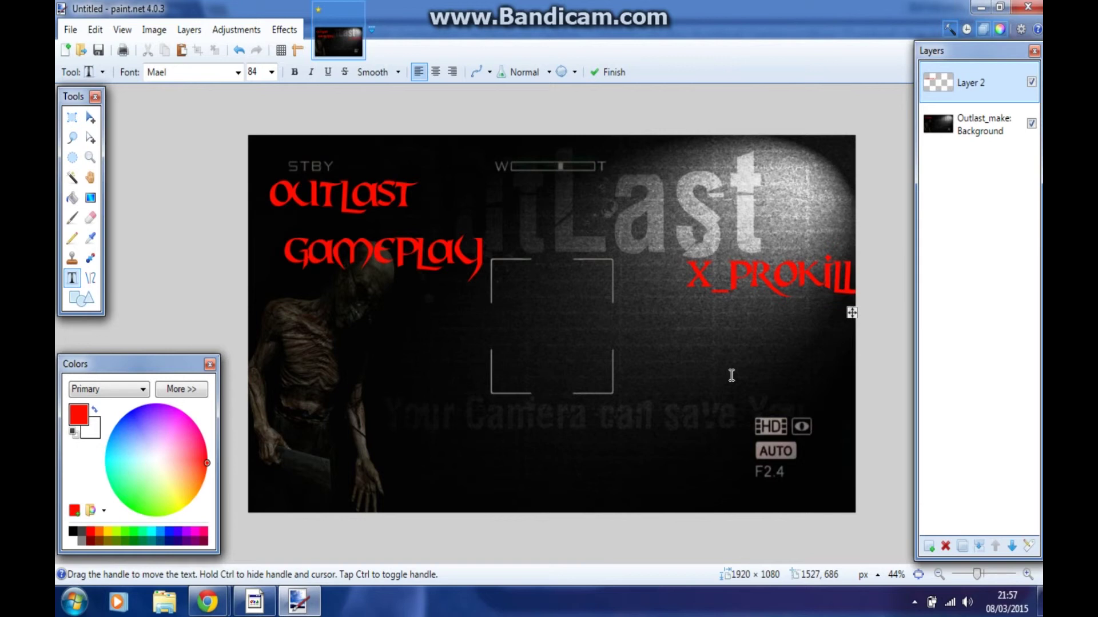
pyautogui.moveTo(852, 312); pyautogui.dragTo(591, 490)
pyautogui.write('eer_X')
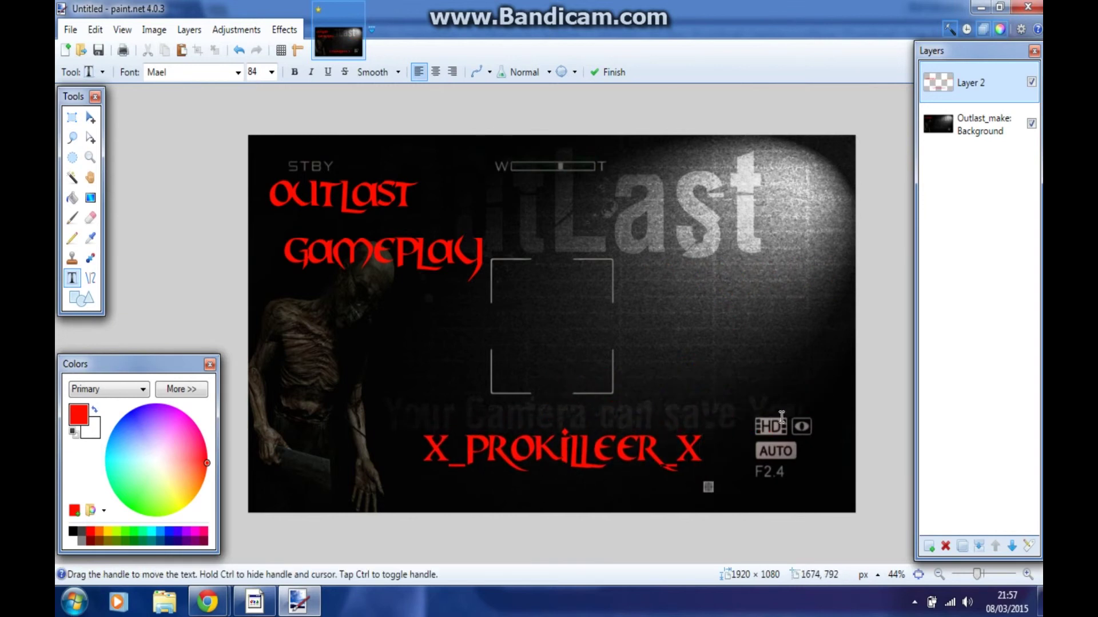
pyautogui.moveTo(707, 487); pyautogui.dragTo(705, 484)
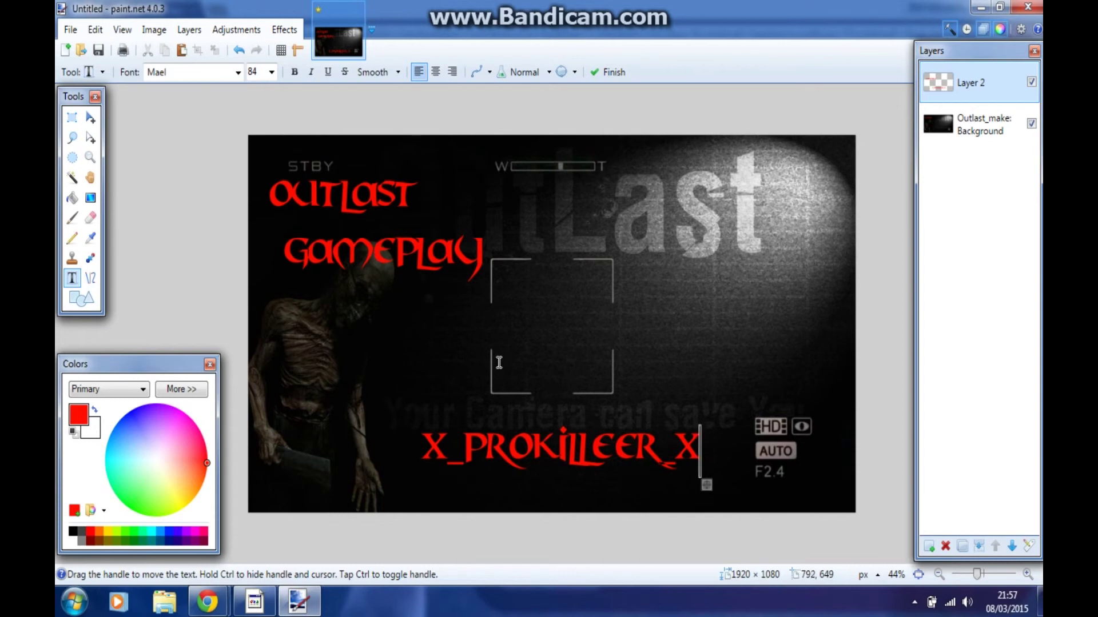
# Step: Minimize Chrome and open the ThumbNails folder on the desktop, showing its 23 images
pyautogui.click(207, 602)
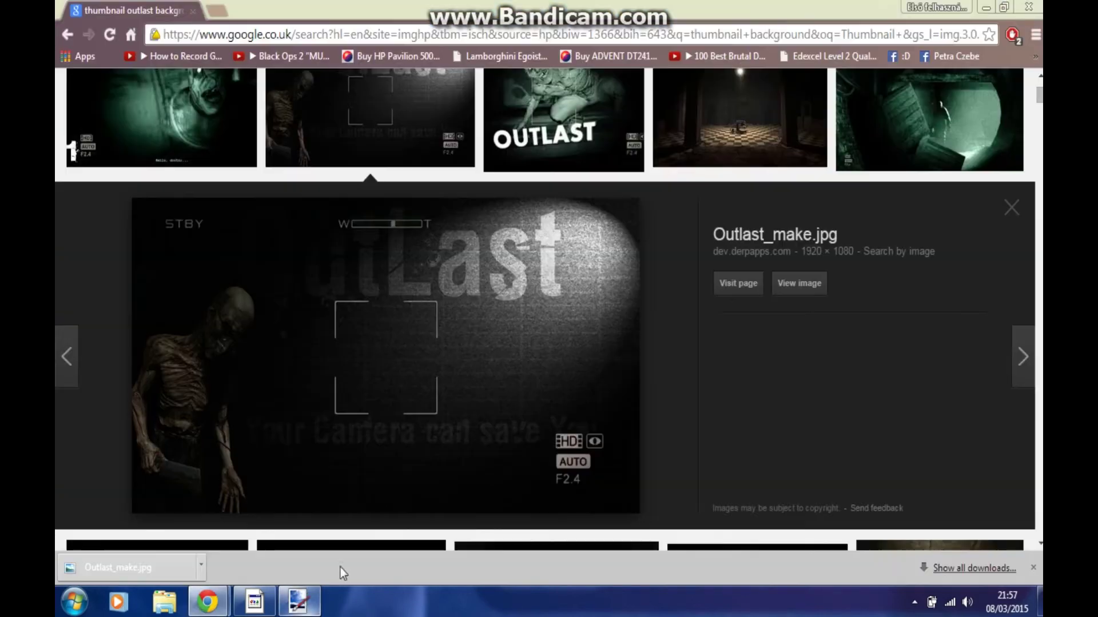
pyautogui.click(986, 8)
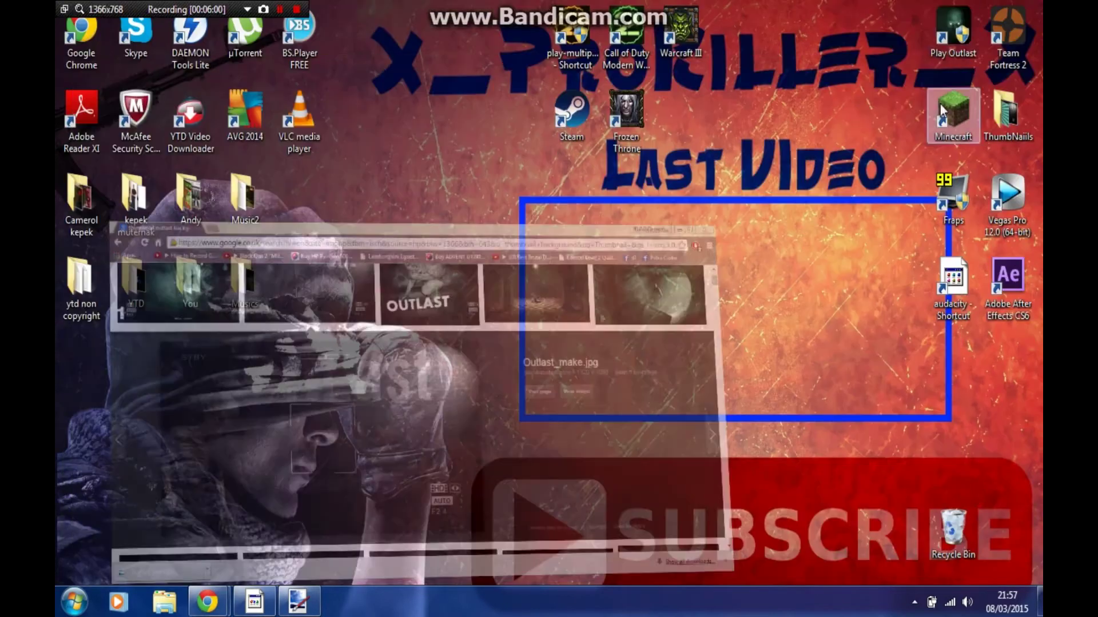
pyautogui.doubleClick(1024, 104)
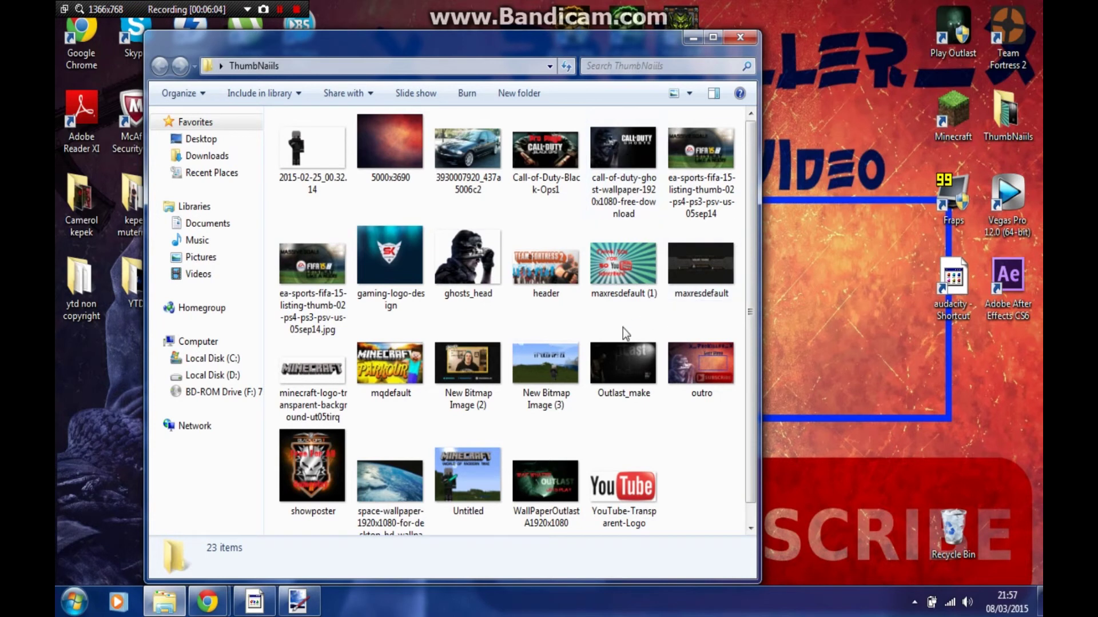
pyautogui.doubleClick(562, 473)
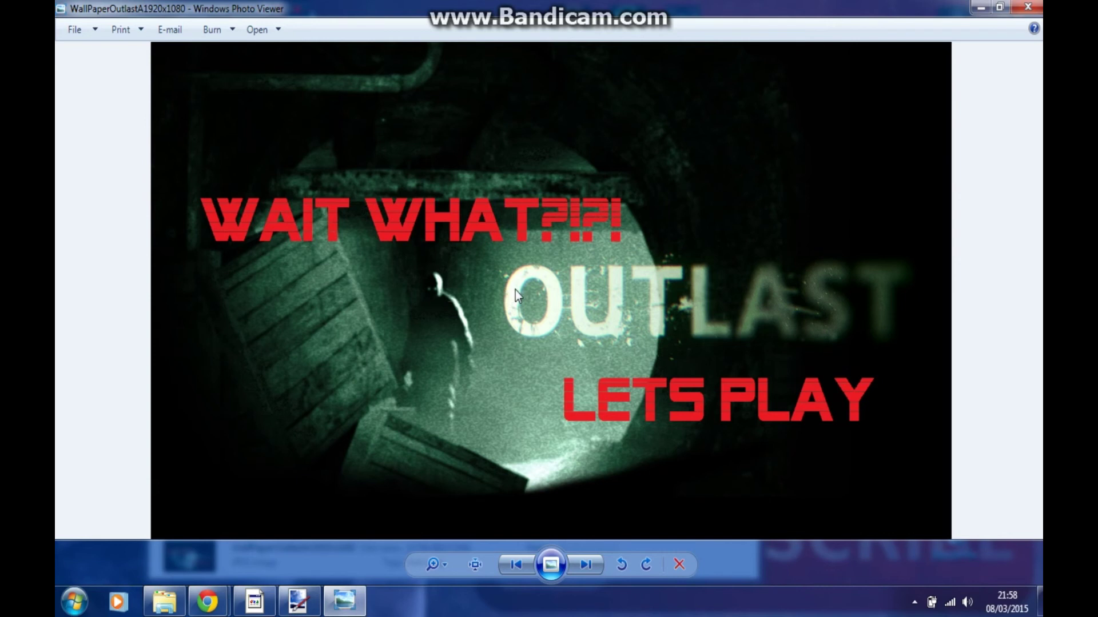
pyautogui.click(1027, 8)
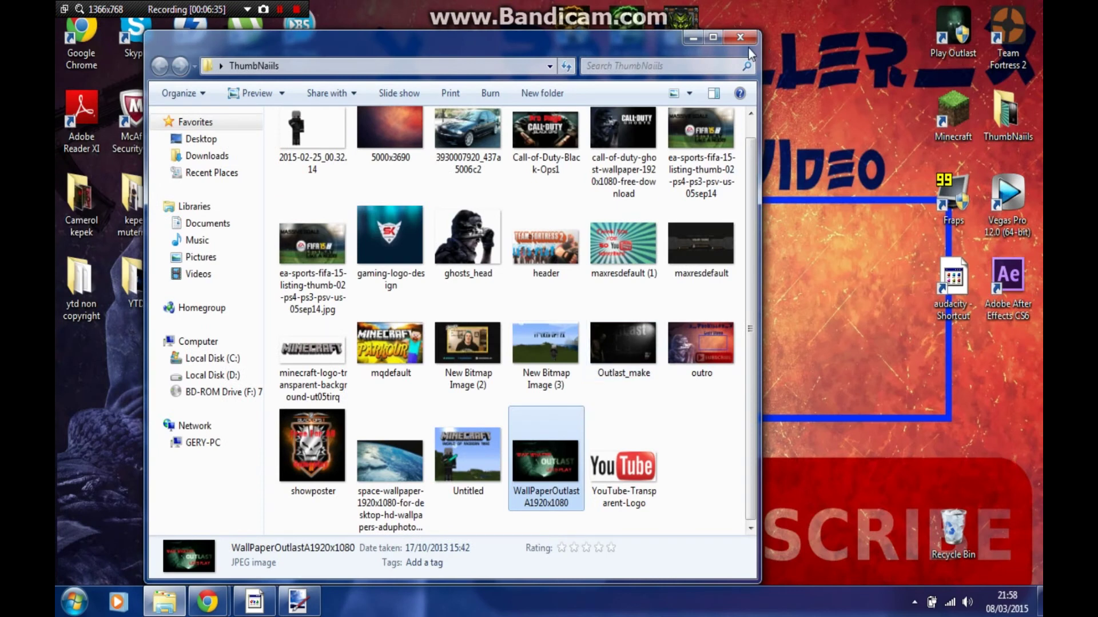
# Step: Close the ThumbNails window and enter 'youtube' in Chrome's address bar
pyautogui.click(746, 43)
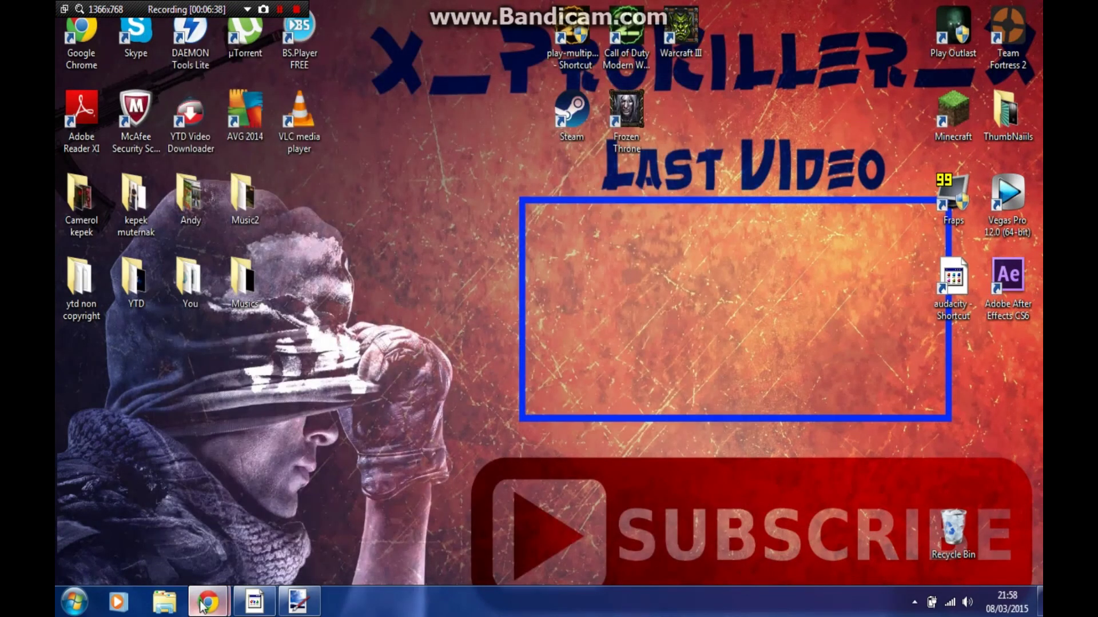
pyautogui.moveTo(207, 602)
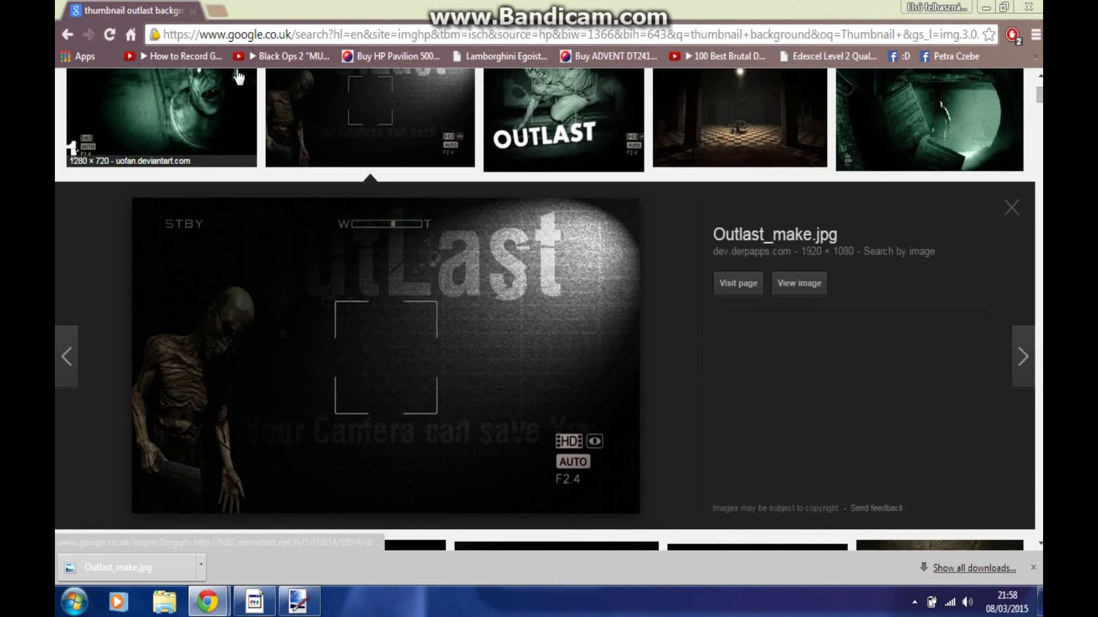
pyautogui.click(255, 35)
pyautogui.write('youtube.com')
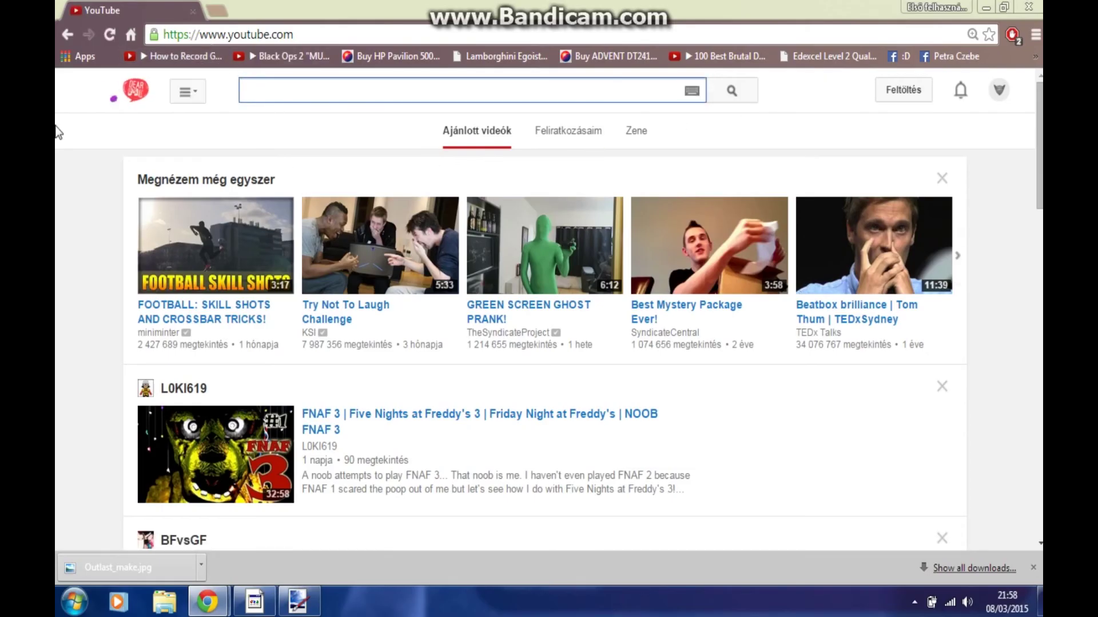
# Step: Go to My channel from the YouTube guide menu to view the channel's home page
pyautogui.click(189, 94)
pyautogui.click(174, 171)
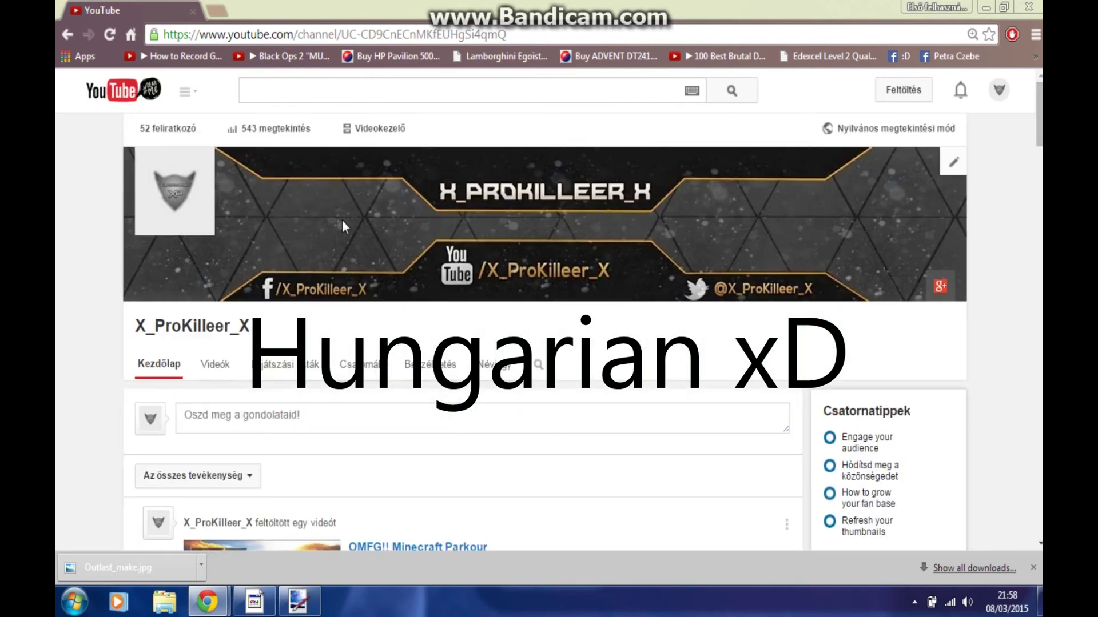
pyautogui.scroll(-2, 343, 221)
pyautogui.scroll(2, 344, 224)
pyautogui.moveTo(153, 147)
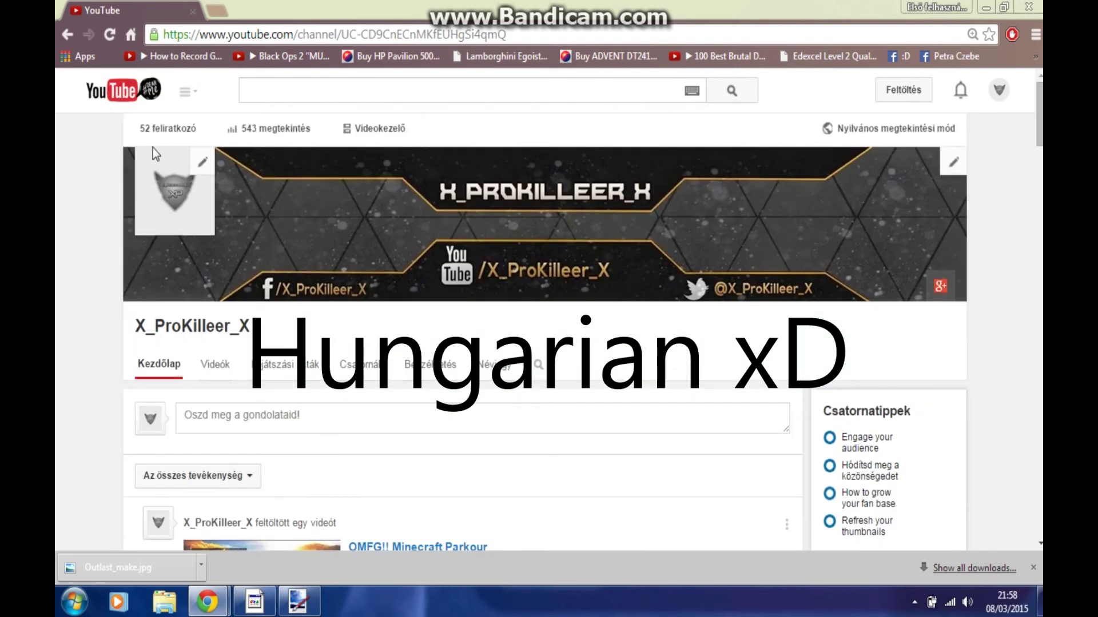